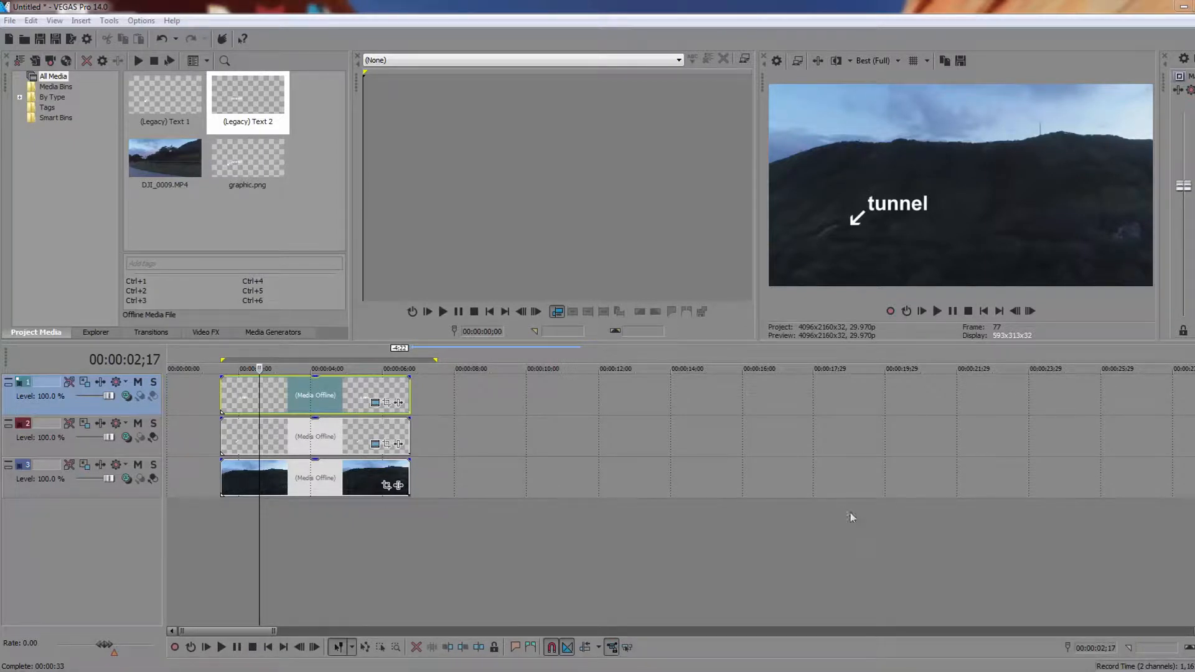
Solo the arrow track to preview it alone, and restore all tracks.
{"action": "left_click", "coordinate": [305, 478]}
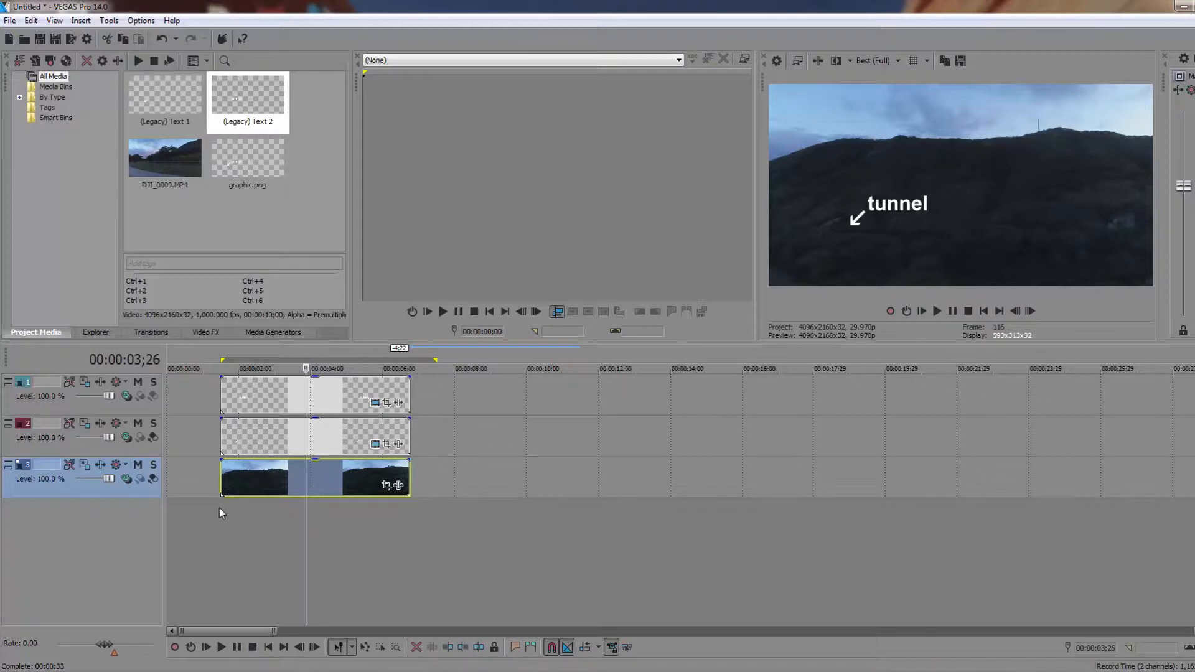
{"action": "left_click", "coordinate": [267, 441]}
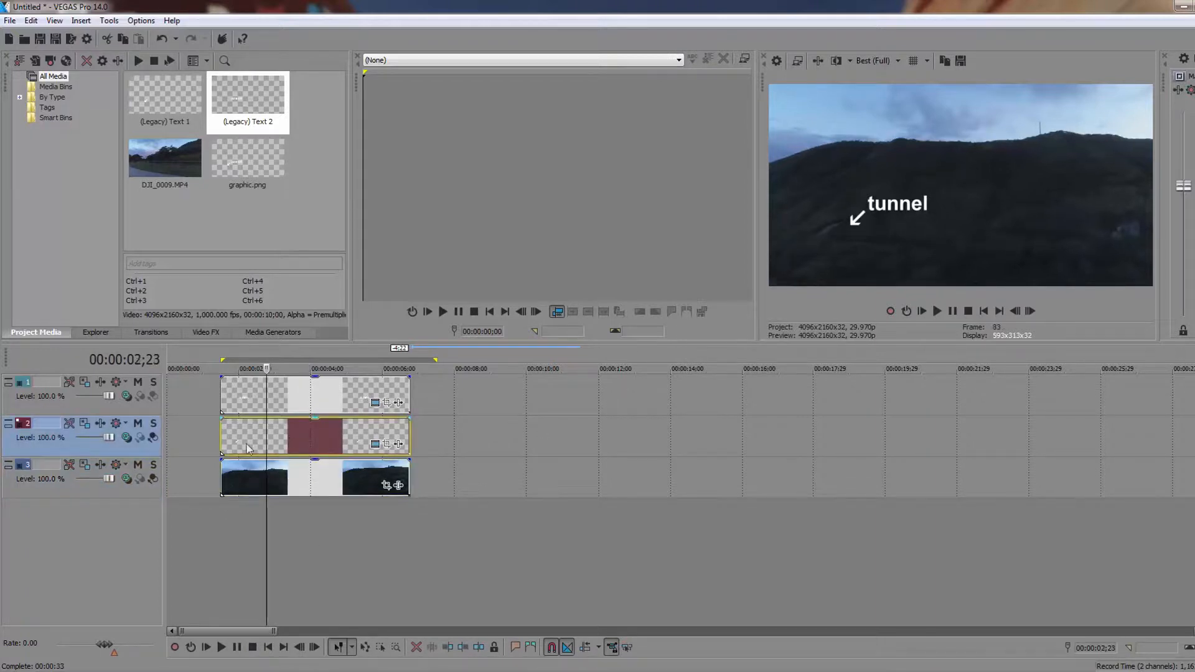
{"action": "left_click", "coordinate": [154, 425]}
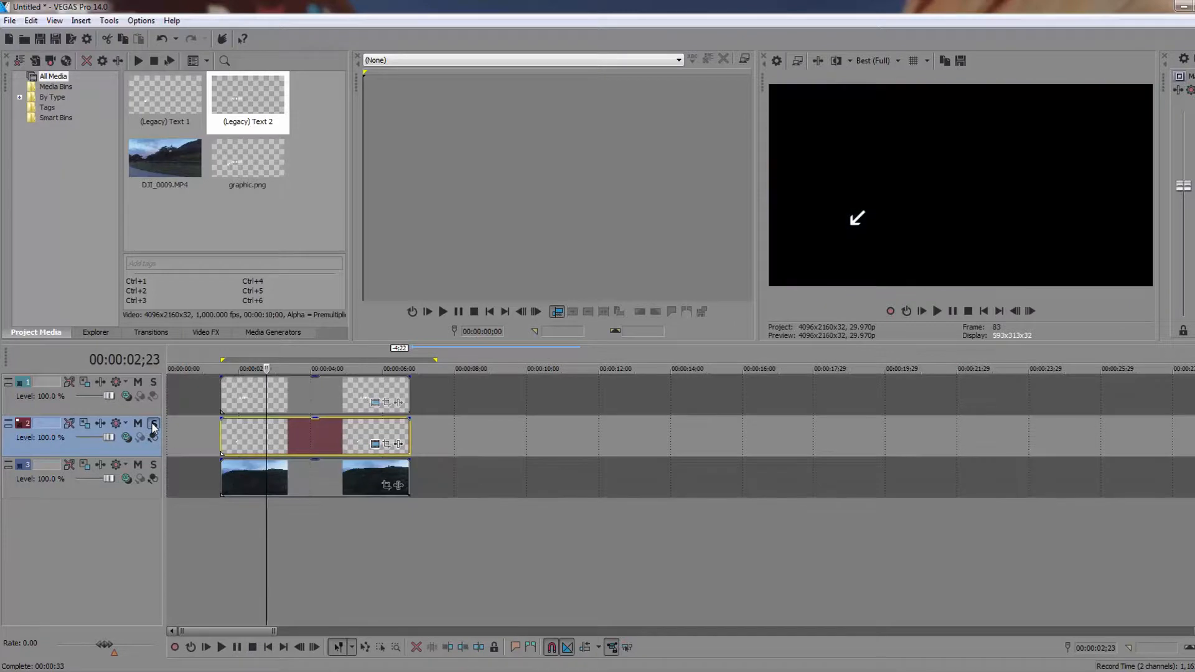
{"action": "left_click", "coordinate": [154, 425]}
{"action": "left_click", "coordinate": [154, 425]}
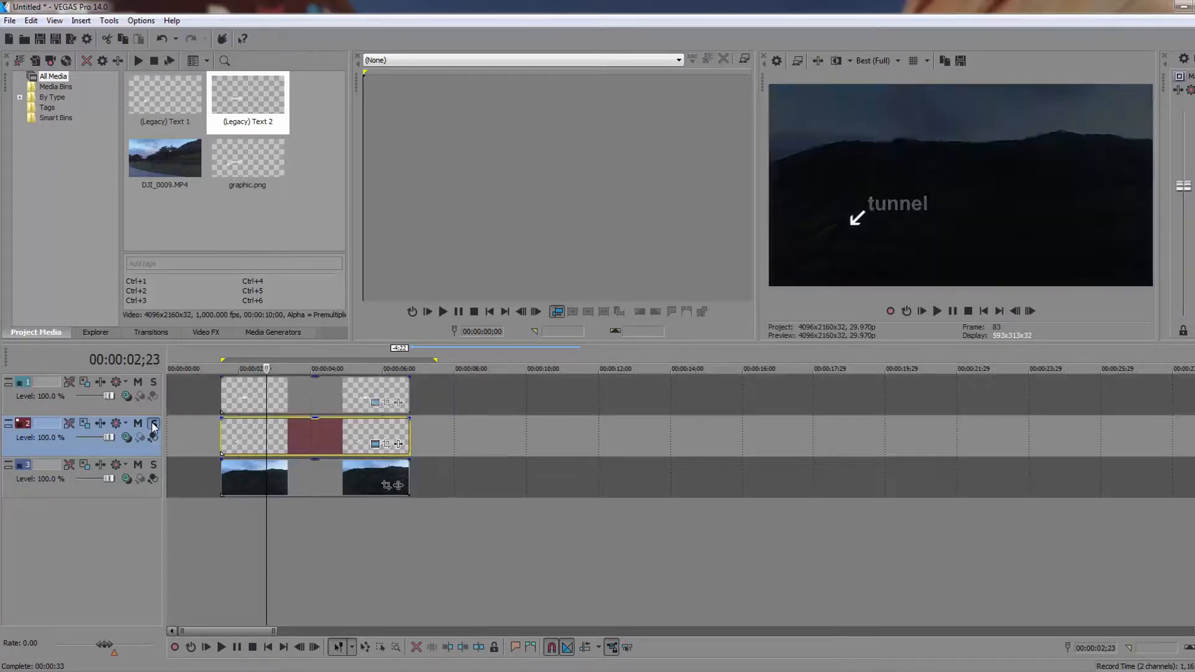
{"action": "left_click", "coordinate": [154, 425]}
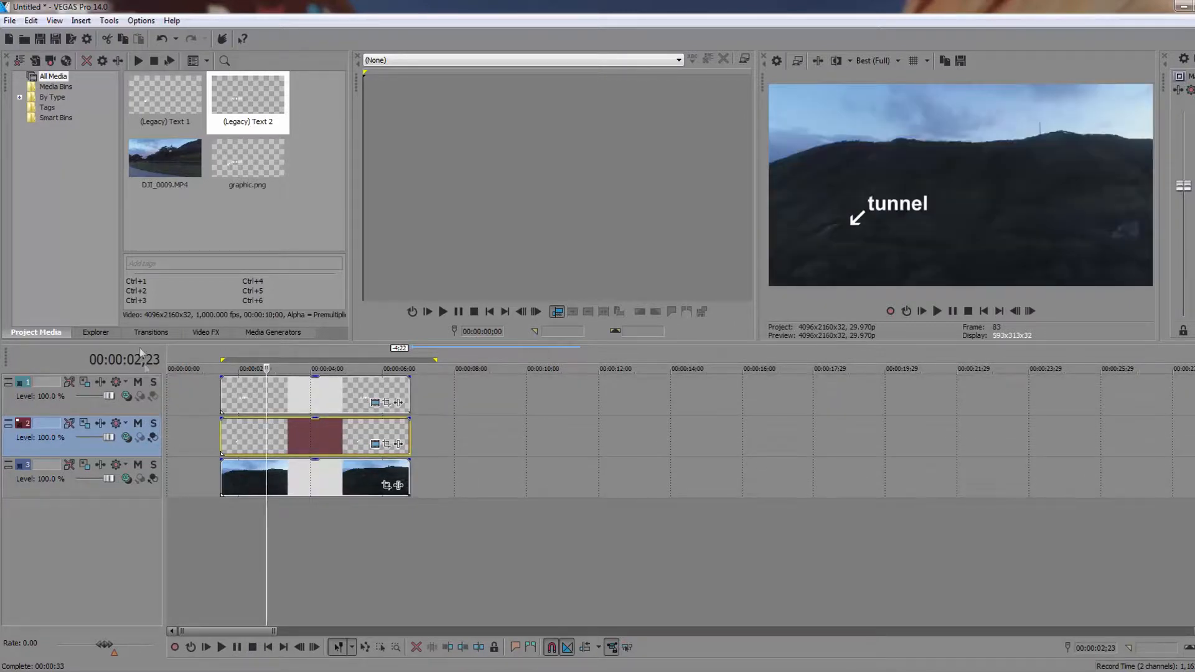
Solo the tunnel text, arrow and drone footage tracks one after another to preview the layers, and clear all solos.
{"action": "left_click", "coordinate": [154, 382]}
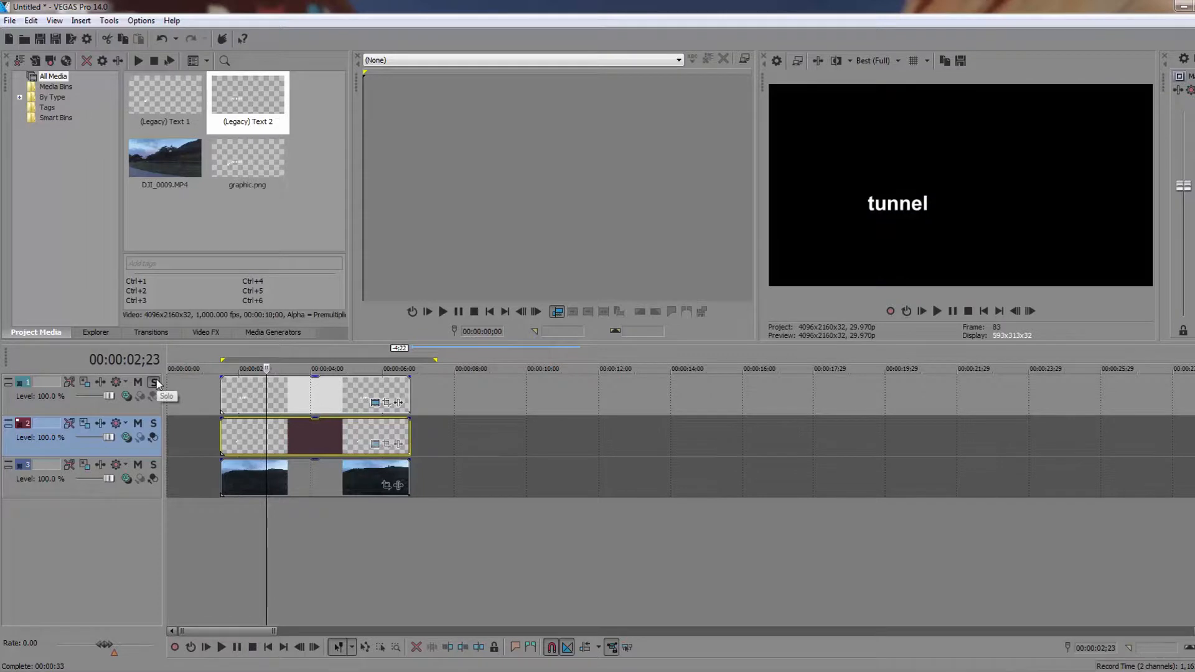
{"action": "left_click", "coordinate": [154, 423]}
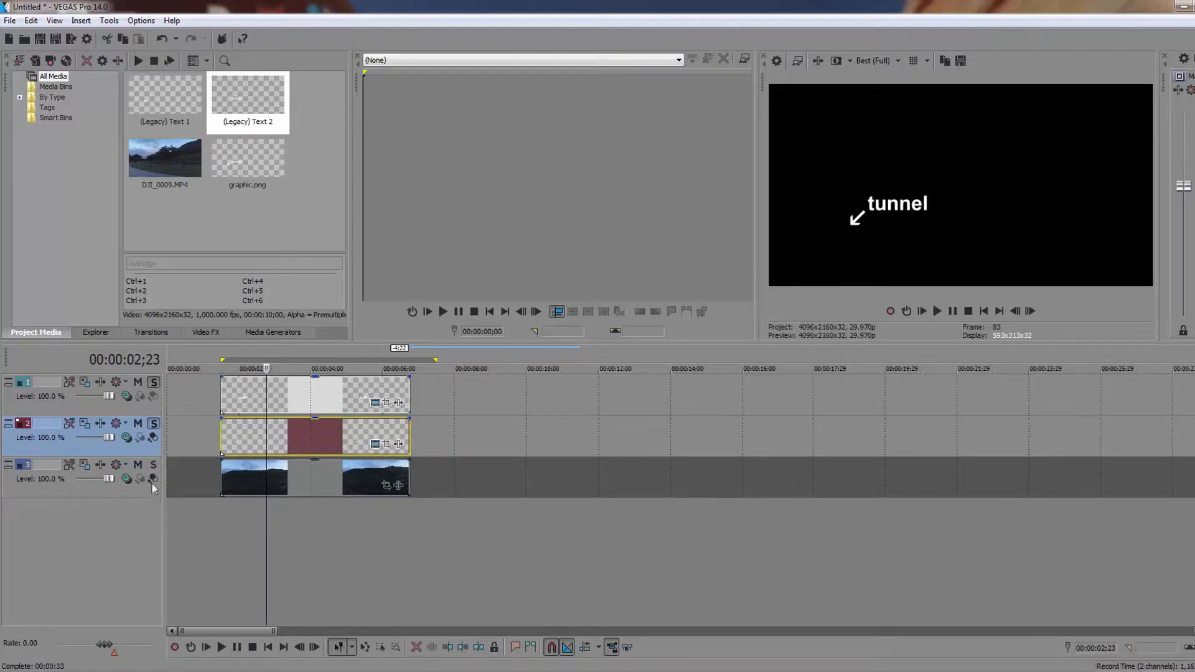
{"action": "left_click", "coordinate": [154, 467]}
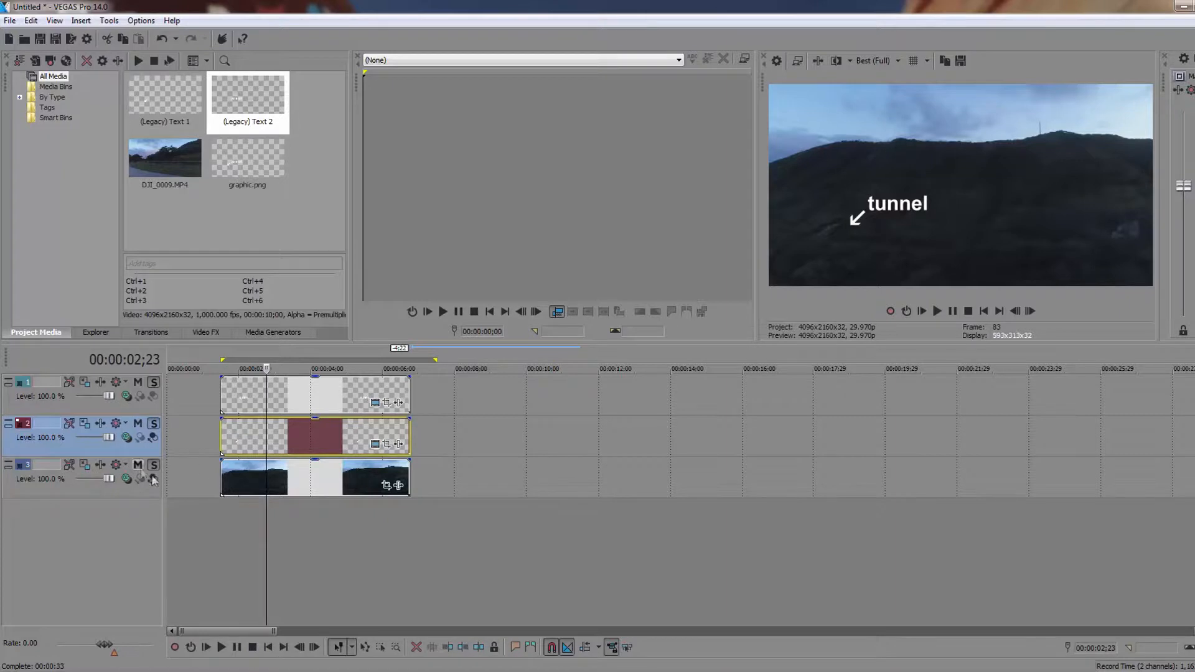
{"action": "left_click", "coordinate": [153, 467]}
{"action": "left_click", "coordinate": [154, 423]}
{"action": "left_click", "coordinate": [154, 382]}
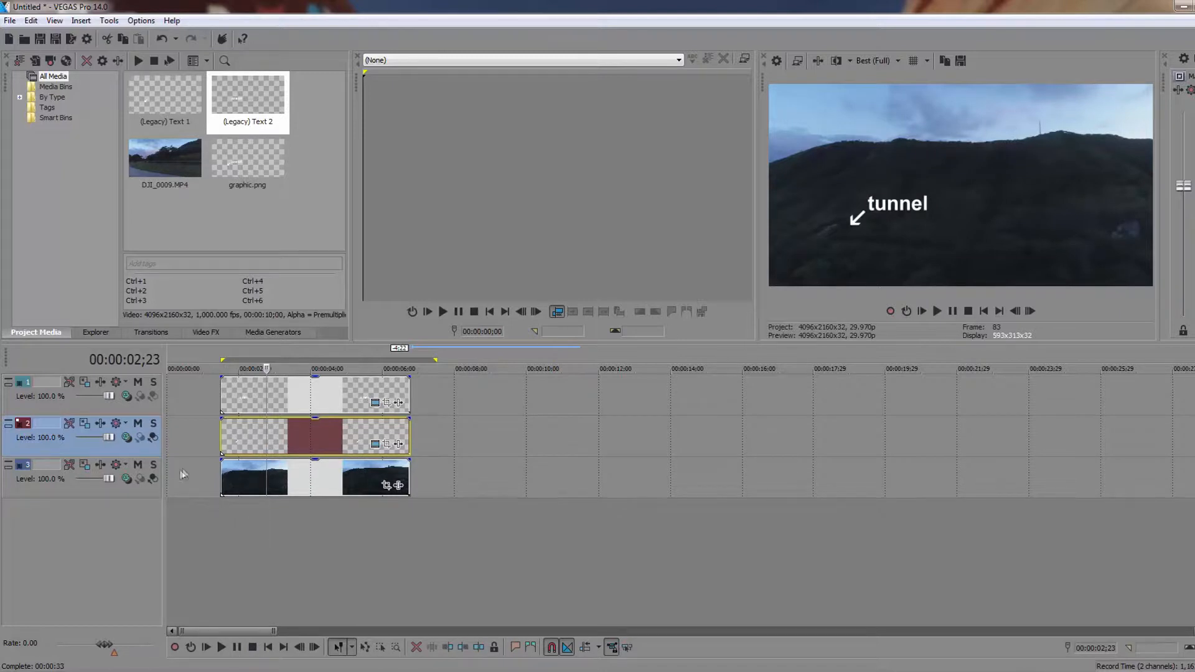
Move the drone clip out from under the titles and save a snapshot of the text and arrow as Image13 in PNG format.
{"action": "left_click_drag", "start_coordinate": [297, 488], "coordinate": [538, 500]}
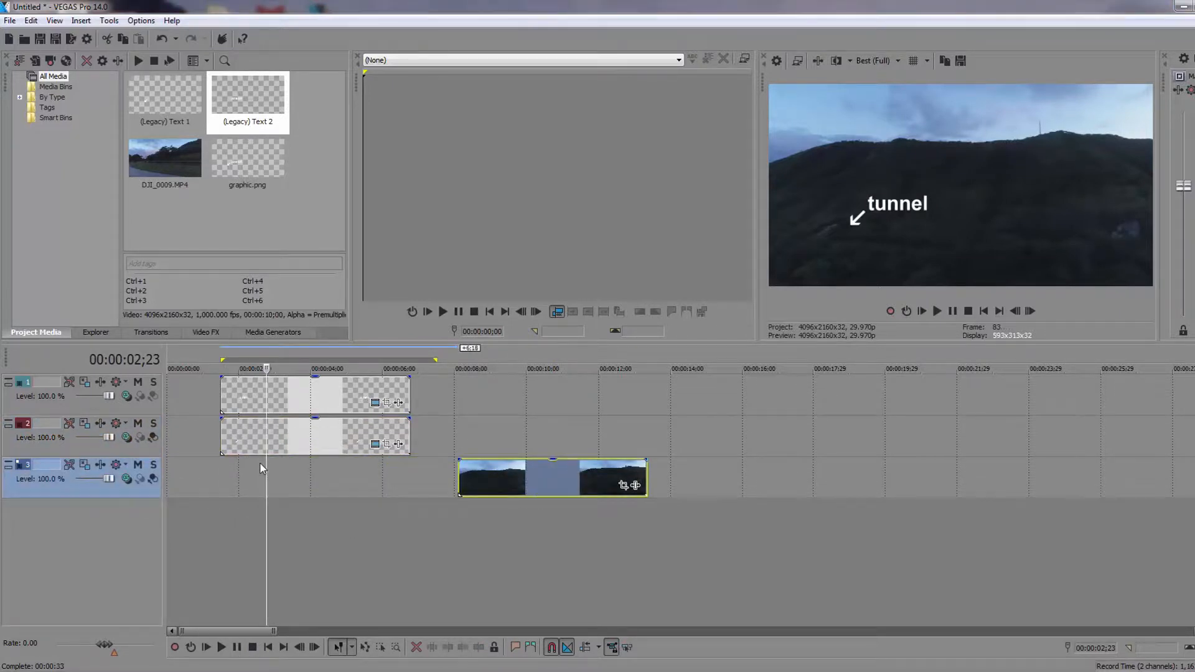
{"action": "left_click", "coordinate": [258, 487]}
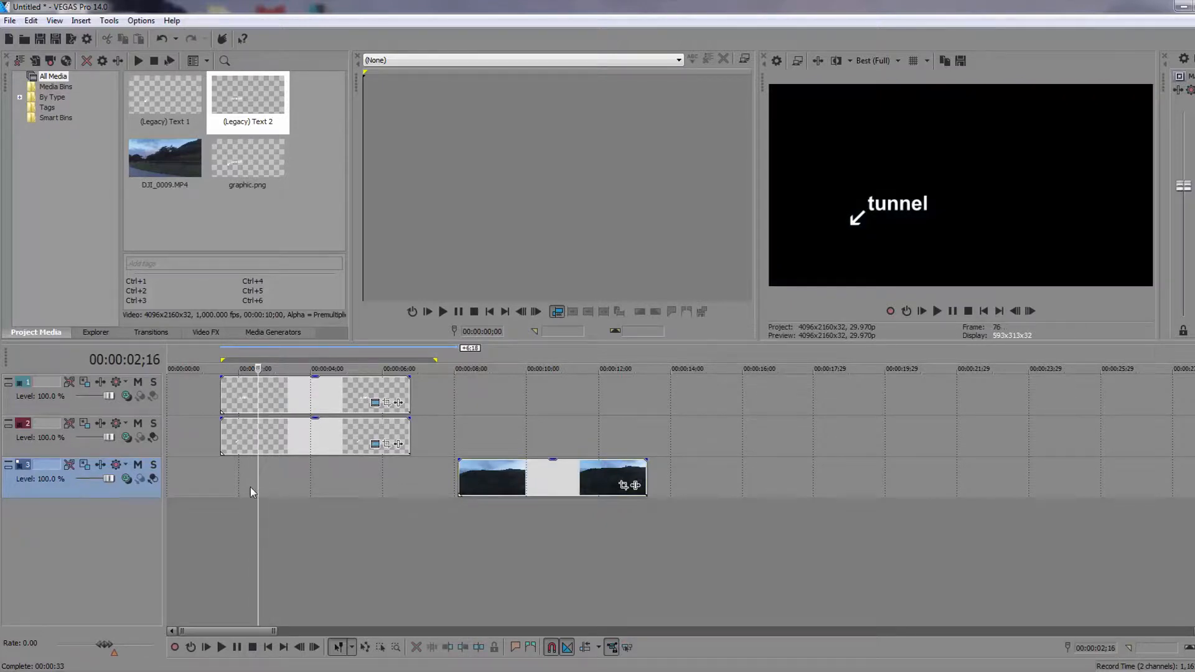
{"action": "left_click", "coordinate": [245, 488]}
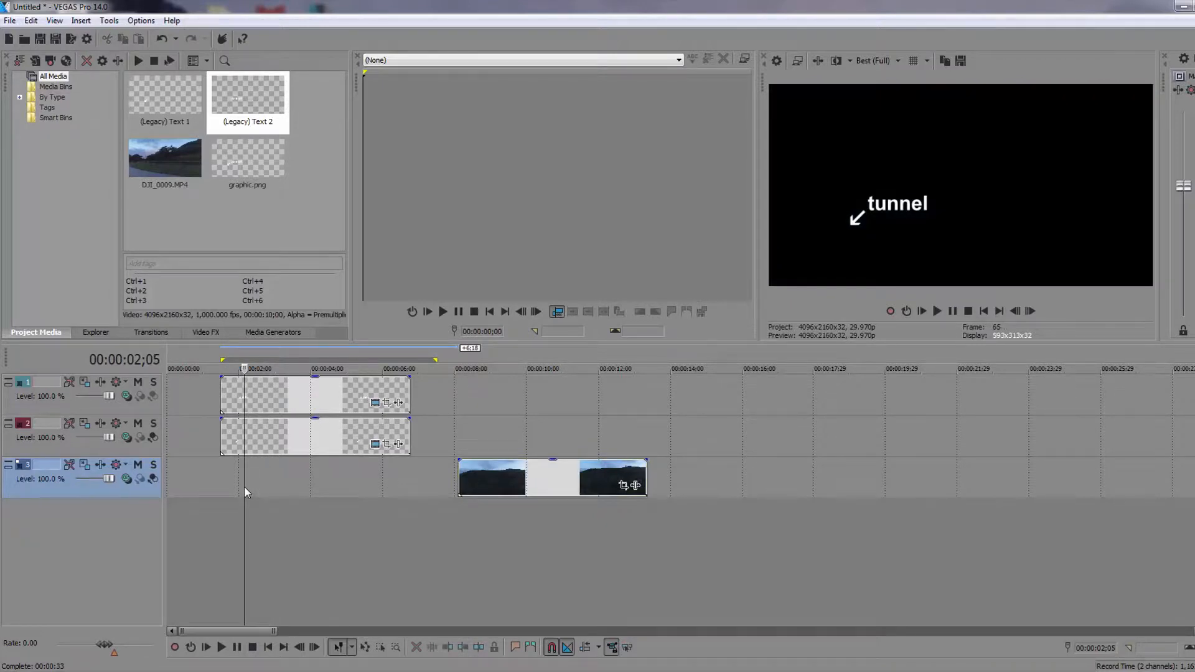
{"action": "left_click", "coordinate": [962, 61]}
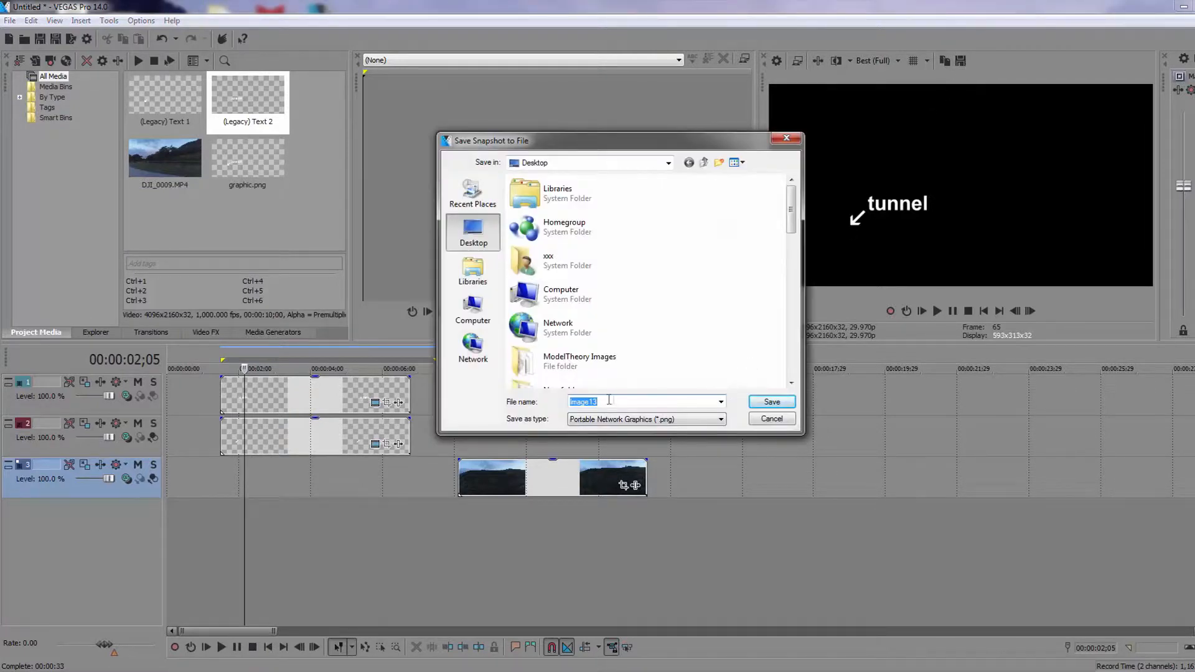
{"action": "left_click", "coordinate": [781, 403]}
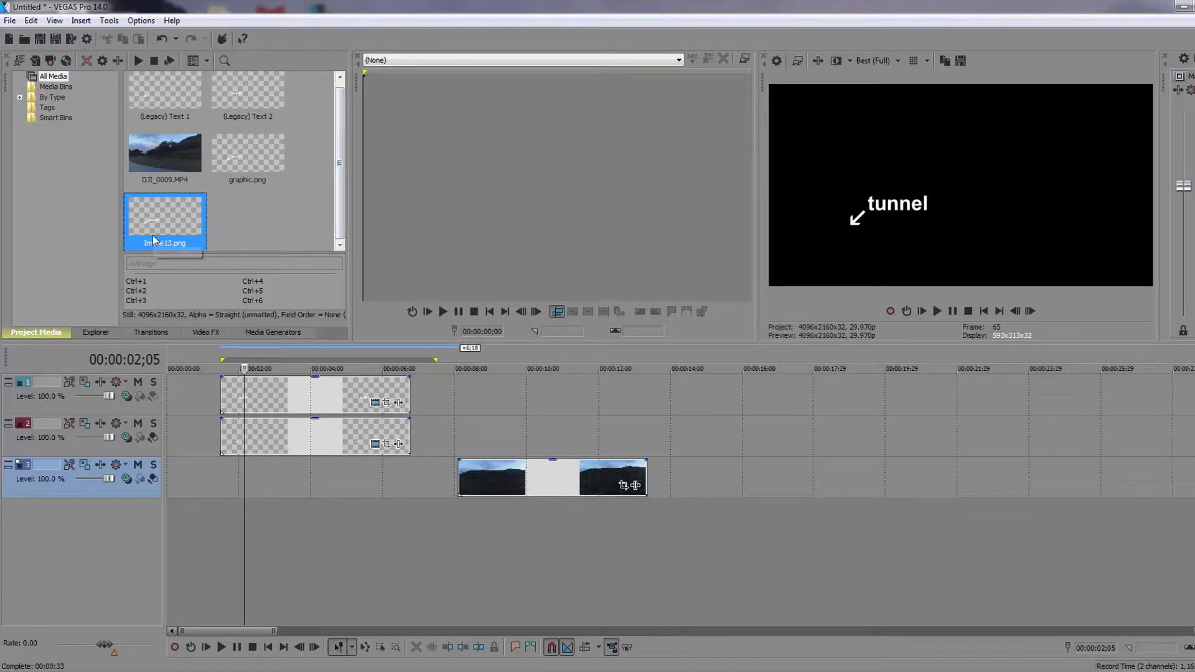
Delete the tunnel text and arrow events from the two upper tracks.
{"action": "left_click", "coordinate": [292, 410]}
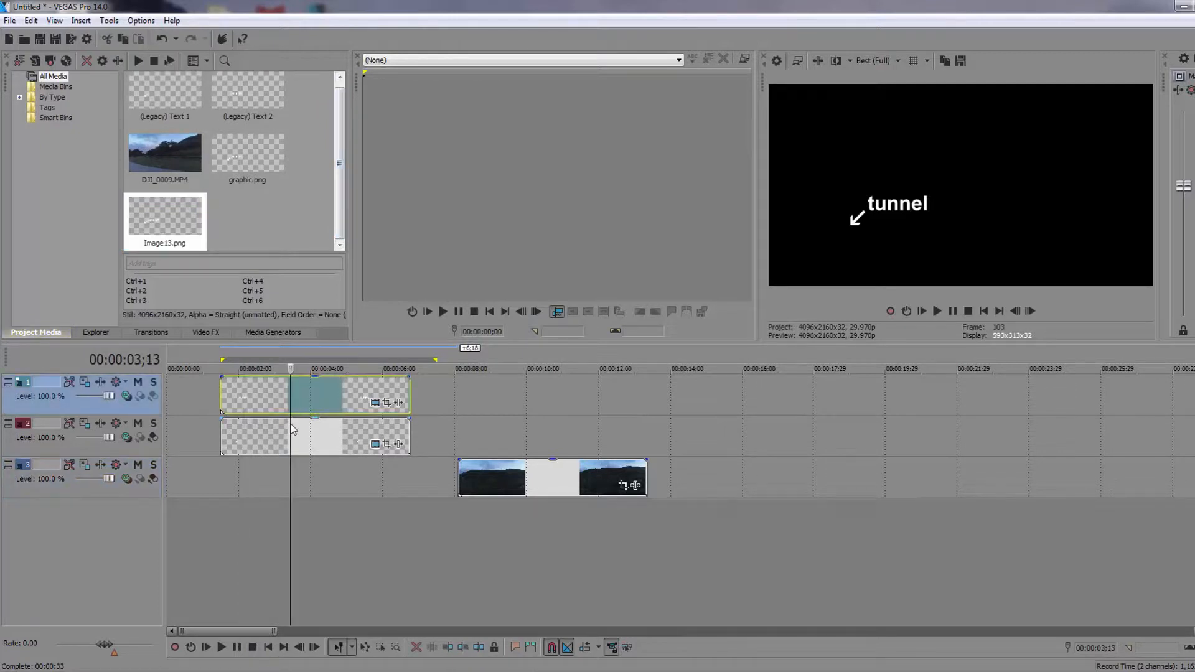
{"action": "left_click", "coordinate": [322, 437], "text": "ctrl"}
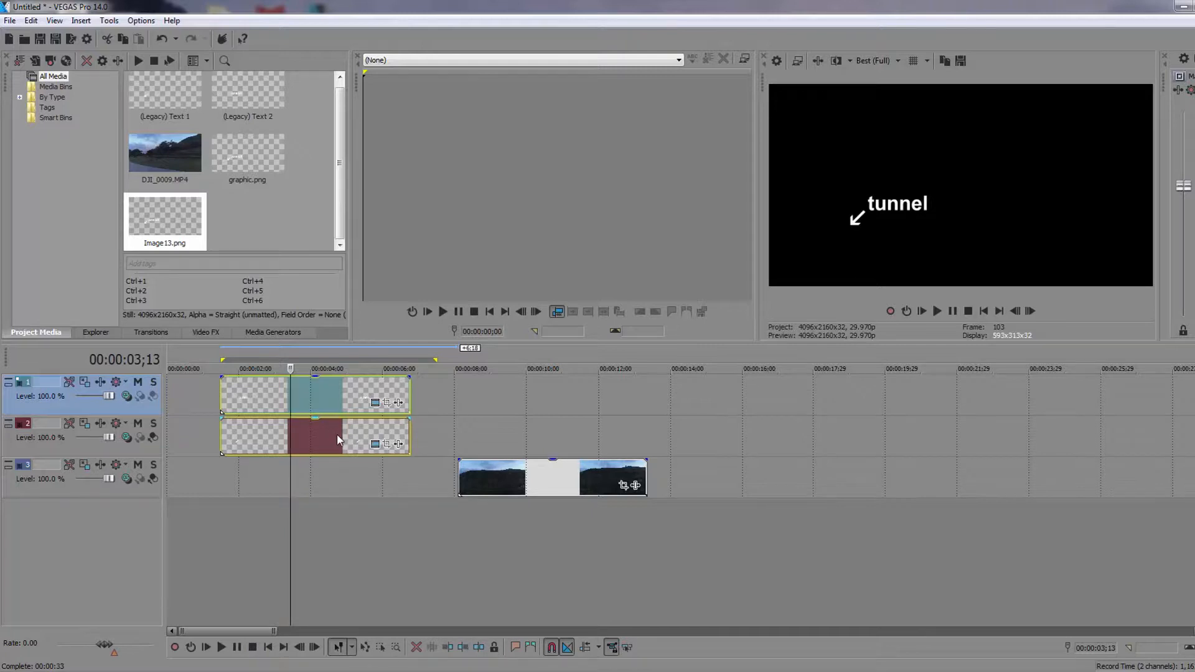
{"action": "key", "text": "Delete"}
Move the drone clip back to 00:00:01;15 on the second track and place Image13.png above it, trimmed to the clip's length.
{"action": "left_click", "coordinate": [546, 488]}
{"action": "left_click_drag", "start_coordinate": [547, 488], "coordinate": [312, 442]}
{"action": "mouse_move", "coordinate": [144, 221]}
{"action": "left_mouse_down"}
{"action": "mouse_move", "coordinate": [249, 318]}
{"action": "mouse_move", "coordinate": [265, 377]}
{"action": "mouse_move", "coordinate": [230, 395]}
{"action": "left_mouse_up"}
{"action": "left_click_drag", "start_coordinate": [406, 398], "coordinate": [415, 395]}
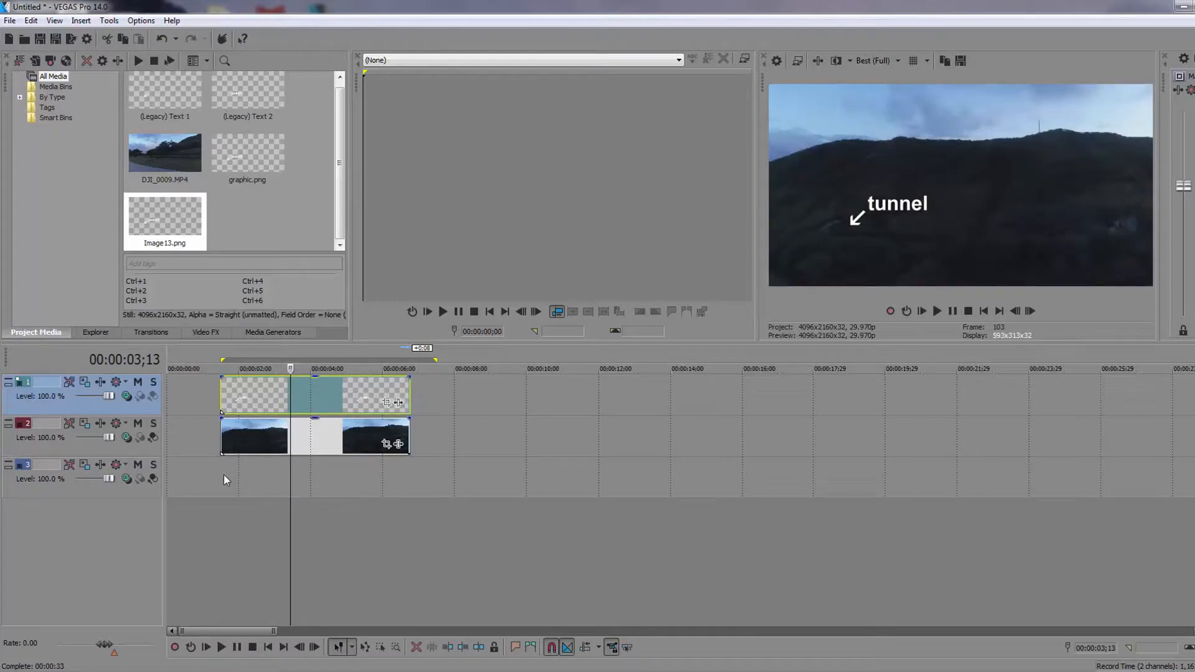
Open Pan/Crop for the Image13 event and shift the frame vertically at its start to a Y center of 1,105.0.
{"action": "left_click", "coordinate": [224, 479]}
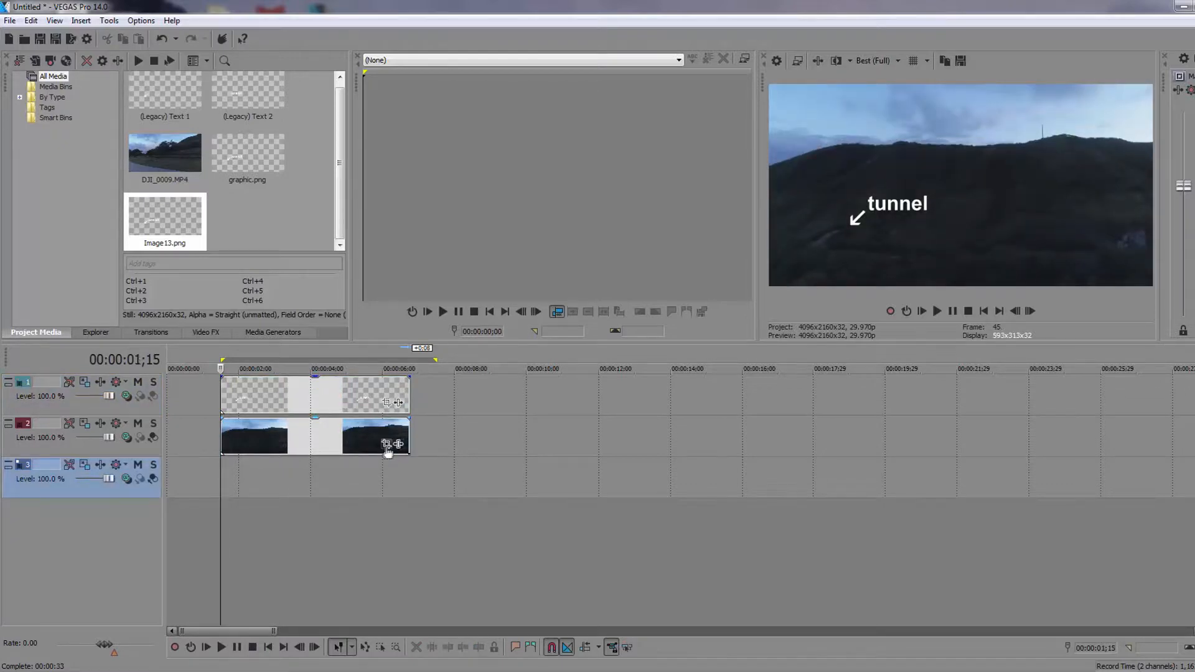
{"action": "left_click", "coordinate": [386, 403]}
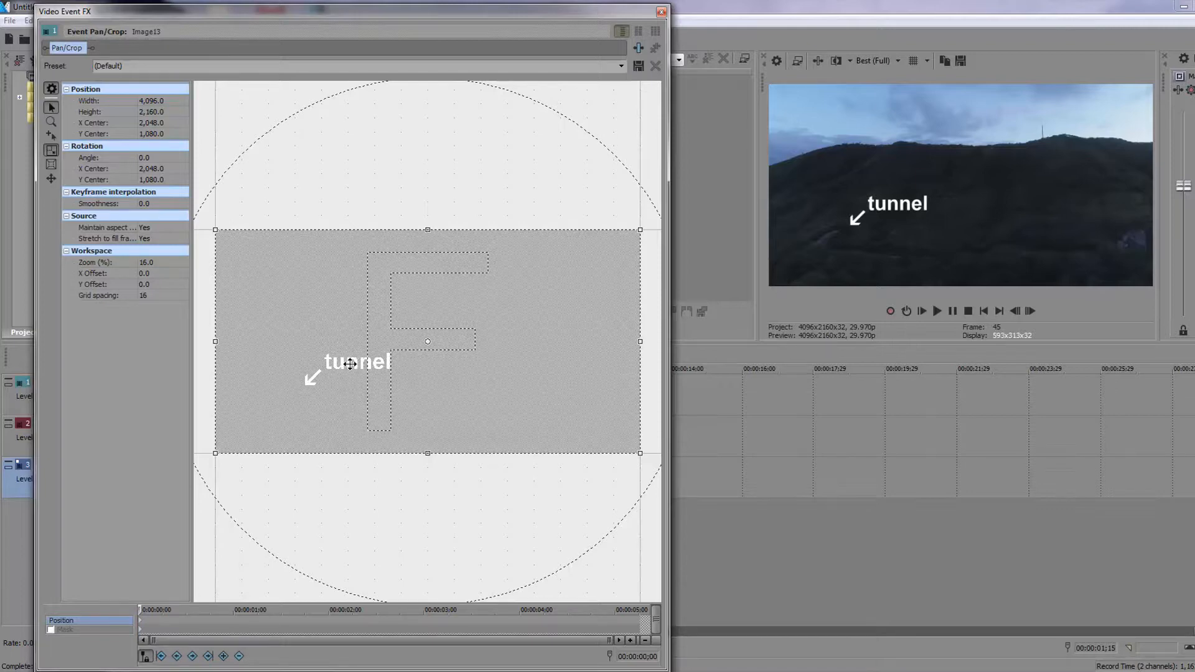
{"action": "left_click_drag", "start_coordinate": [361, 381], "coordinate": [362, 379]}
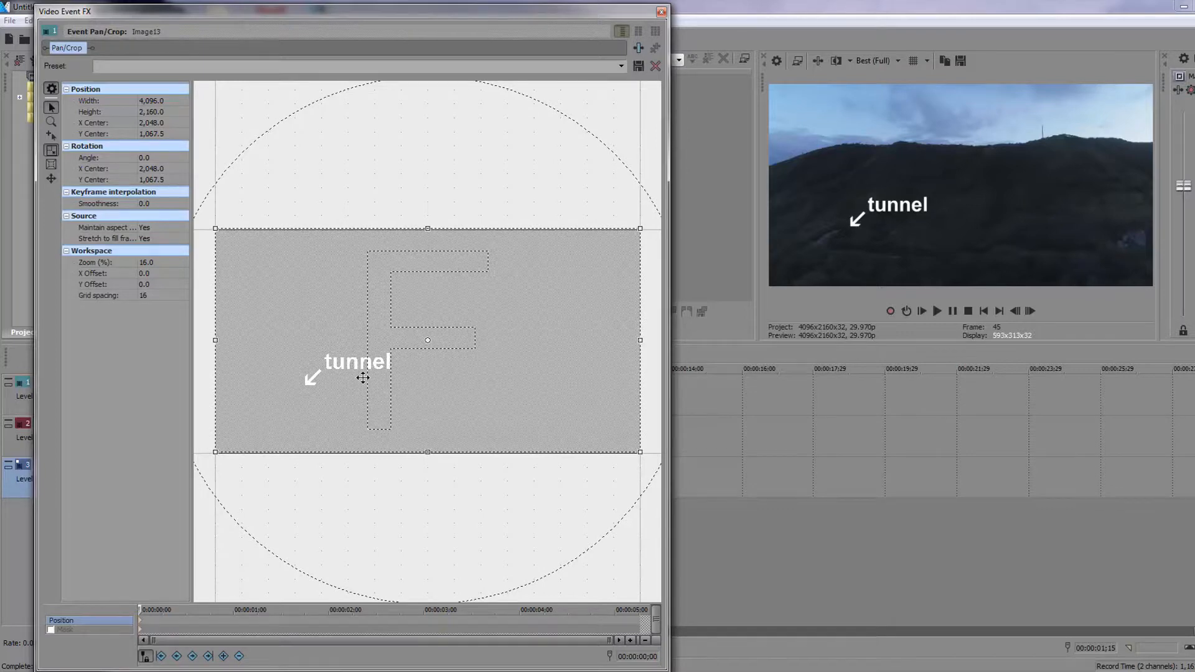
{"action": "key", "text": "Down"}
{"action": "key", "text": "Down"}
{"action": "key", "text": "Down"}
{"action": "key", "text": "Down"}
{"action": "key", "text": "Down"}
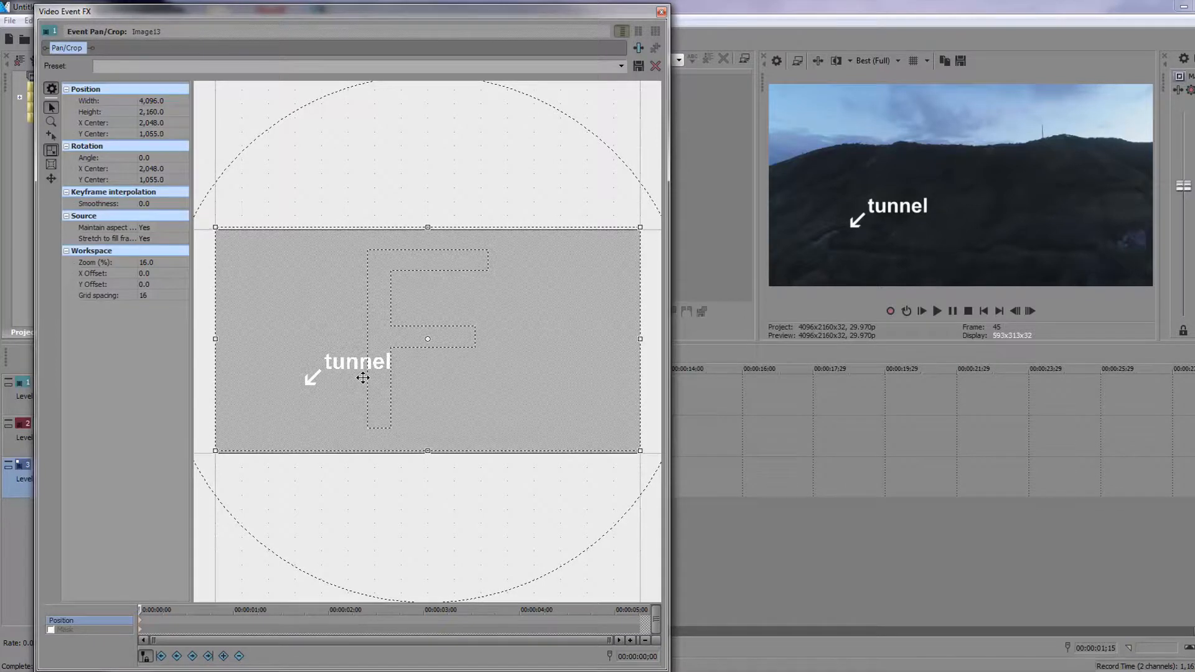
{"action": "key", "text": "Down"}
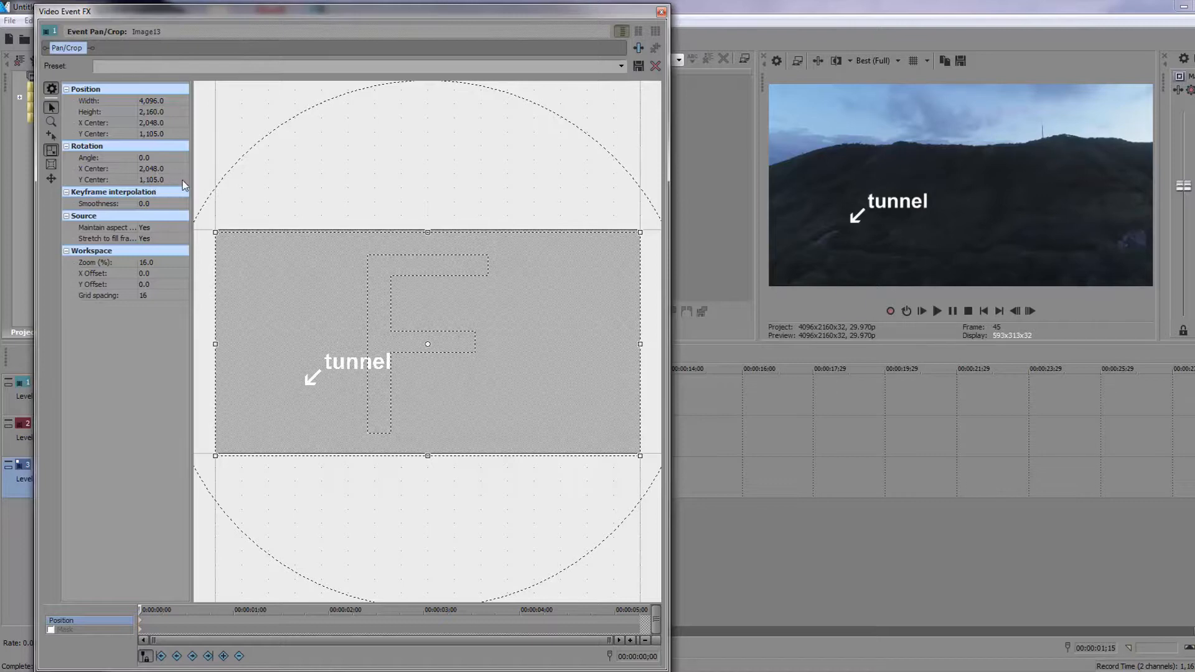
Add a position keyframe at 00:00:00;19 with the frame moved down to a Y center of 1,129.9.
{"action": "left_click", "coordinate": [200, 621]}
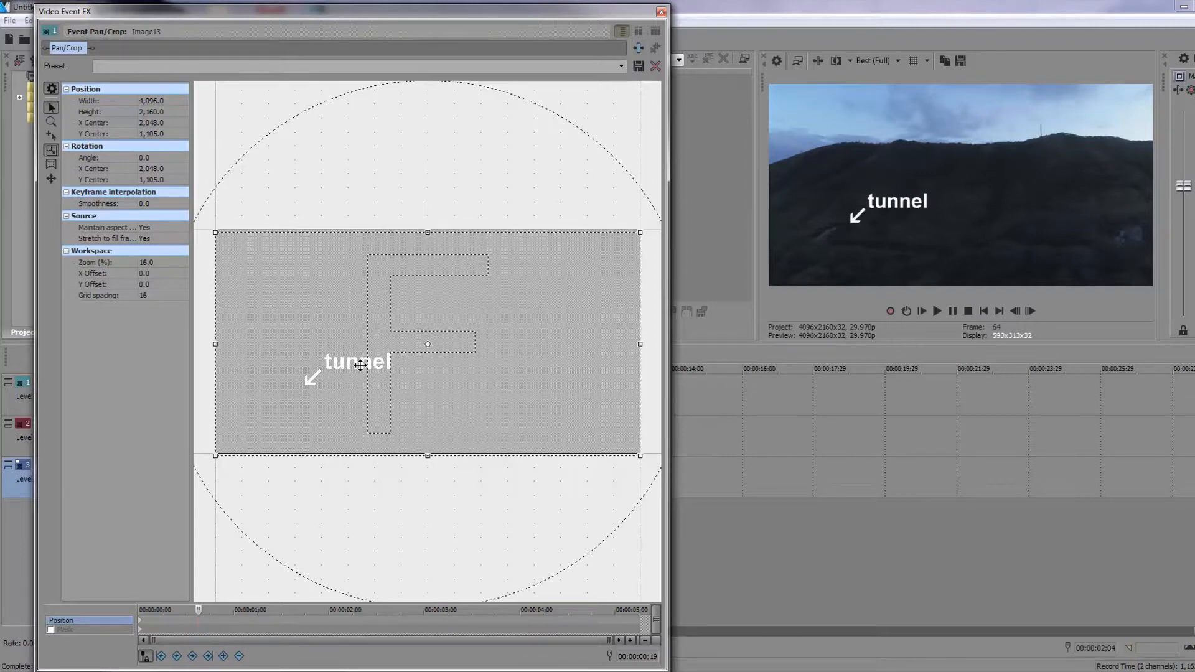
{"action": "left_click_drag", "start_coordinate": [361, 365], "coordinate": [360, 368]}
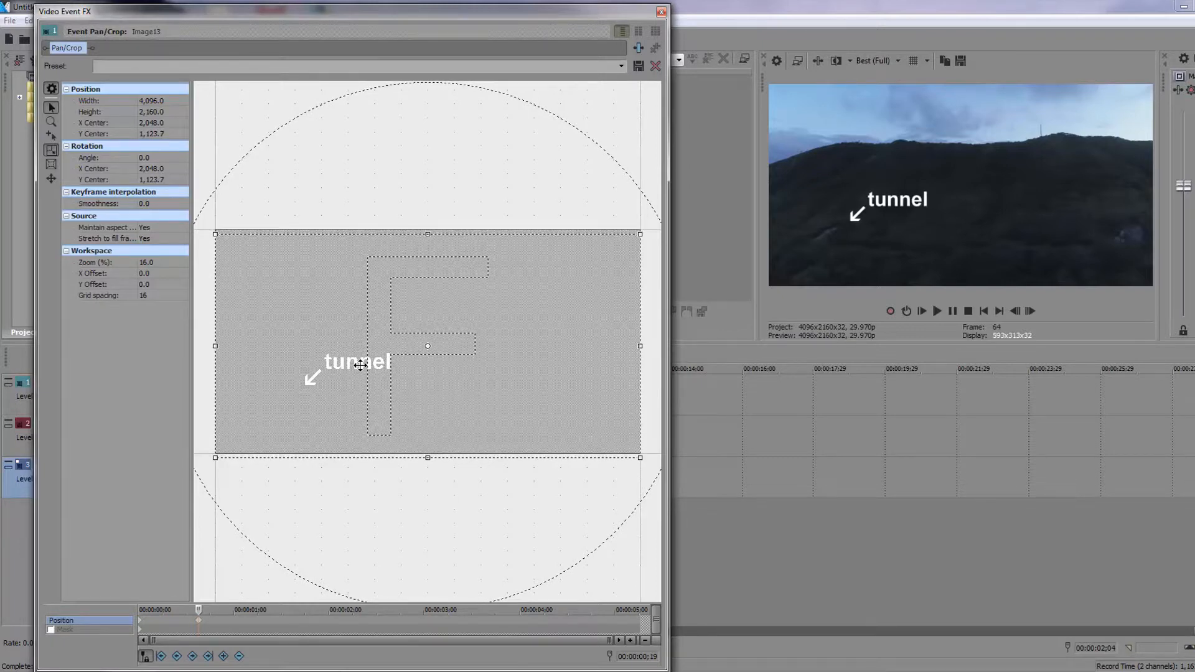
{"action": "left_click_drag", "start_coordinate": [361, 365], "coordinate": [360, 366]}
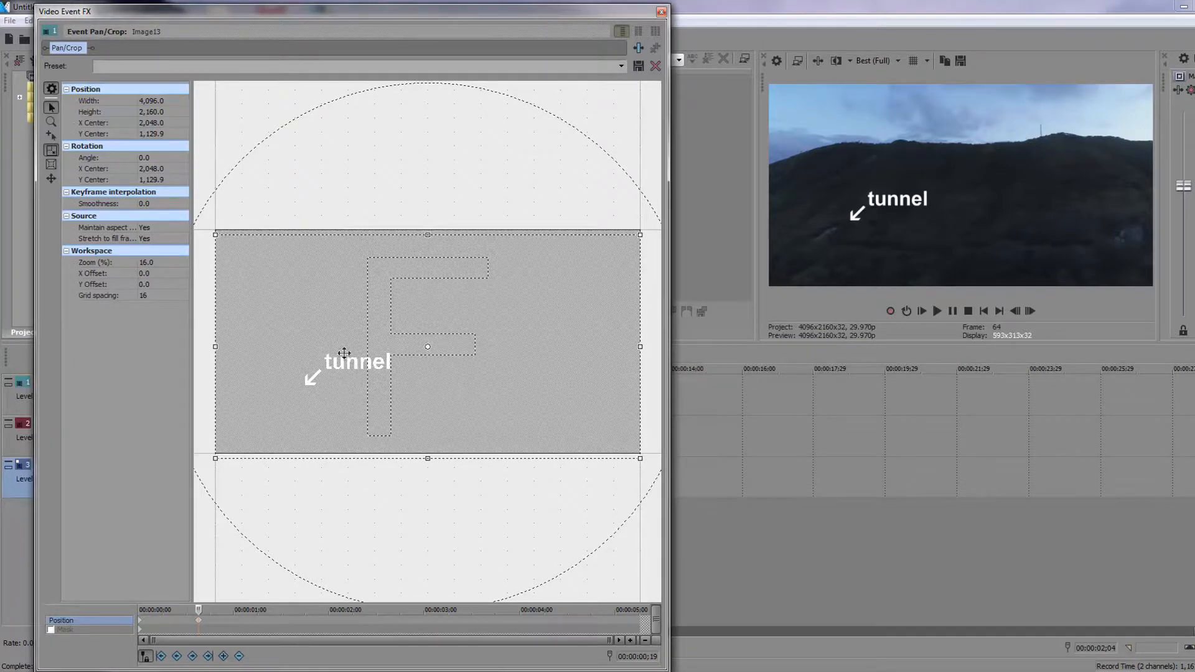
Add a position keyframe at 00:00:01;06 with the frame nudged straight down to a Y center of 1,167.4.
{"action": "left_click", "coordinate": [254, 620]}
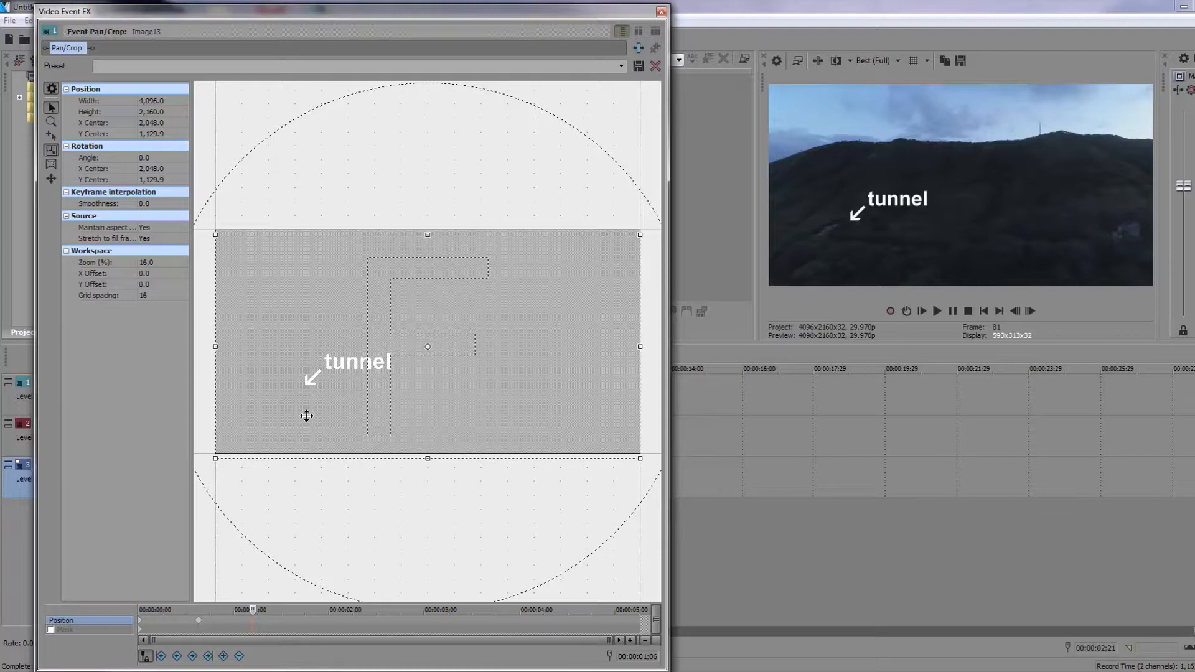
{"action": "key", "text": "Down"}
{"action": "key", "text": "Down"}
{"action": "key", "text": "Down"}
{"action": "key", "text": "Down"}
{"action": "key", "text": "Down"}
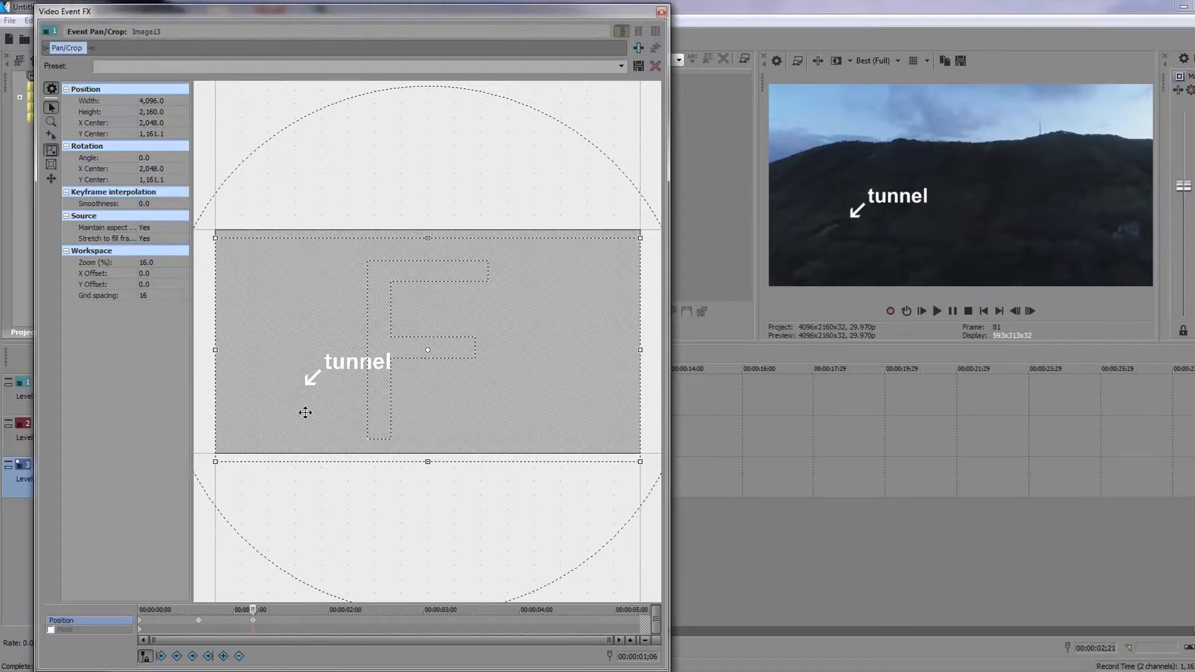
{"action": "key", "text": "Down"}
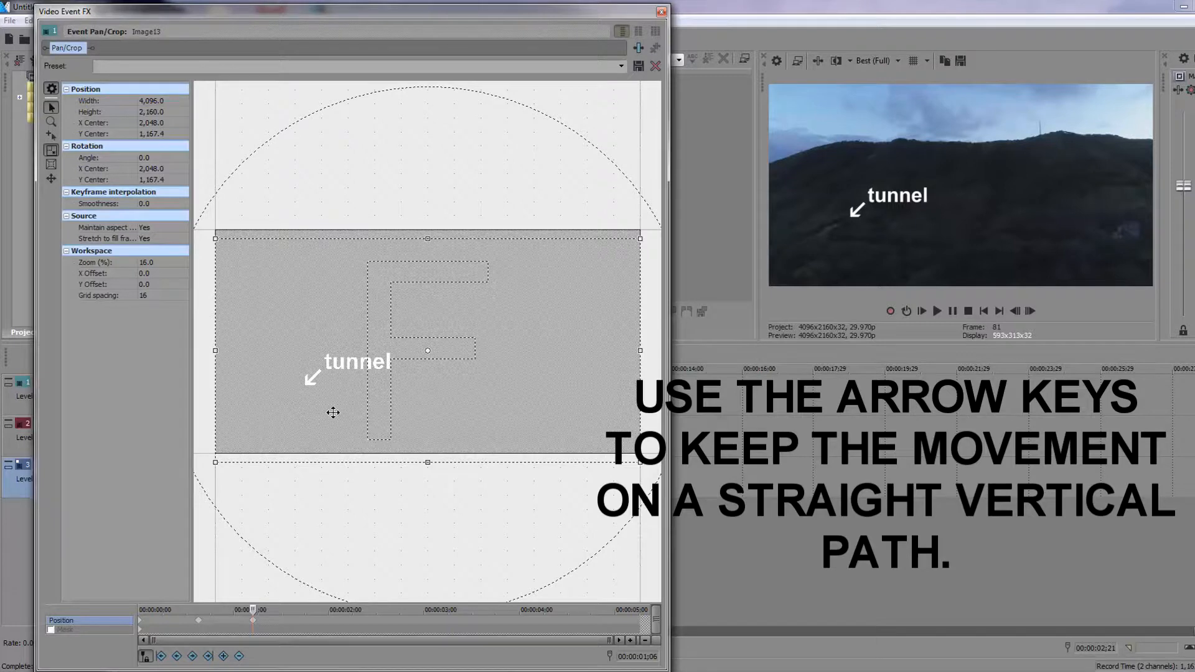
Add a position keyframe at 00:00:01;25 with the frame nudged straight down to a Y center of 1,204.8.
{"action": "left_click", "coordinate": [312, 622]}
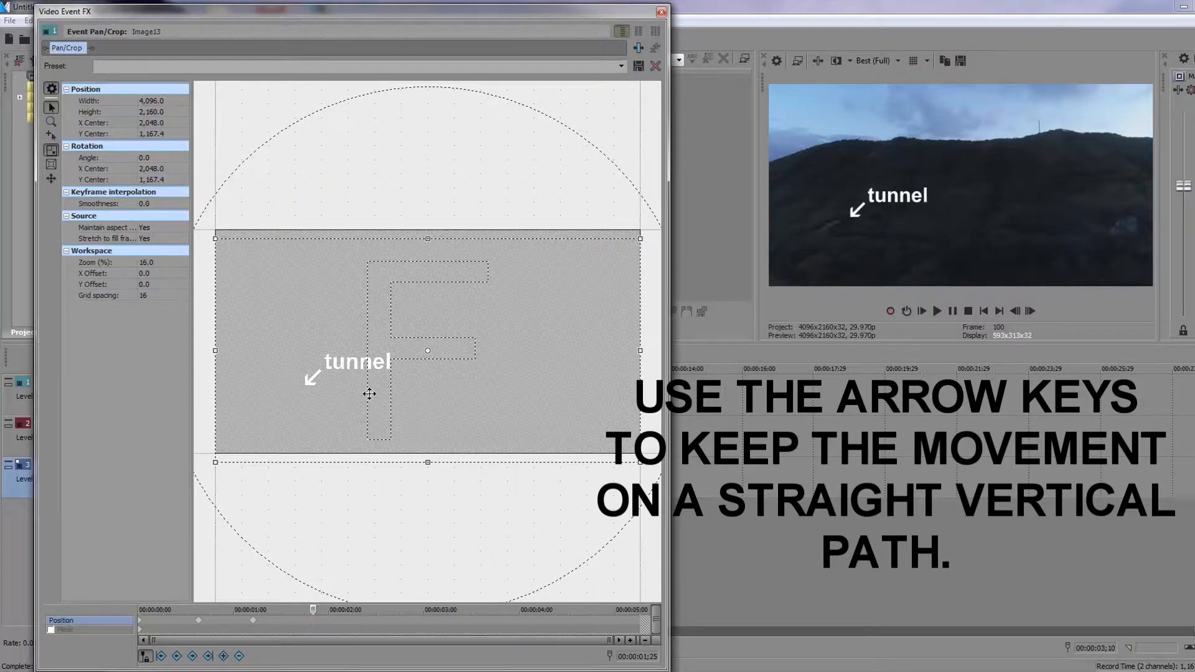
{"action": "key", "text": "Down"}
{"action": "key", "text": "Down"}
{"action": "key", "text": "Down"}
{"action": "key", "text": "Down"}
{"action": "key", "text": "Down"}
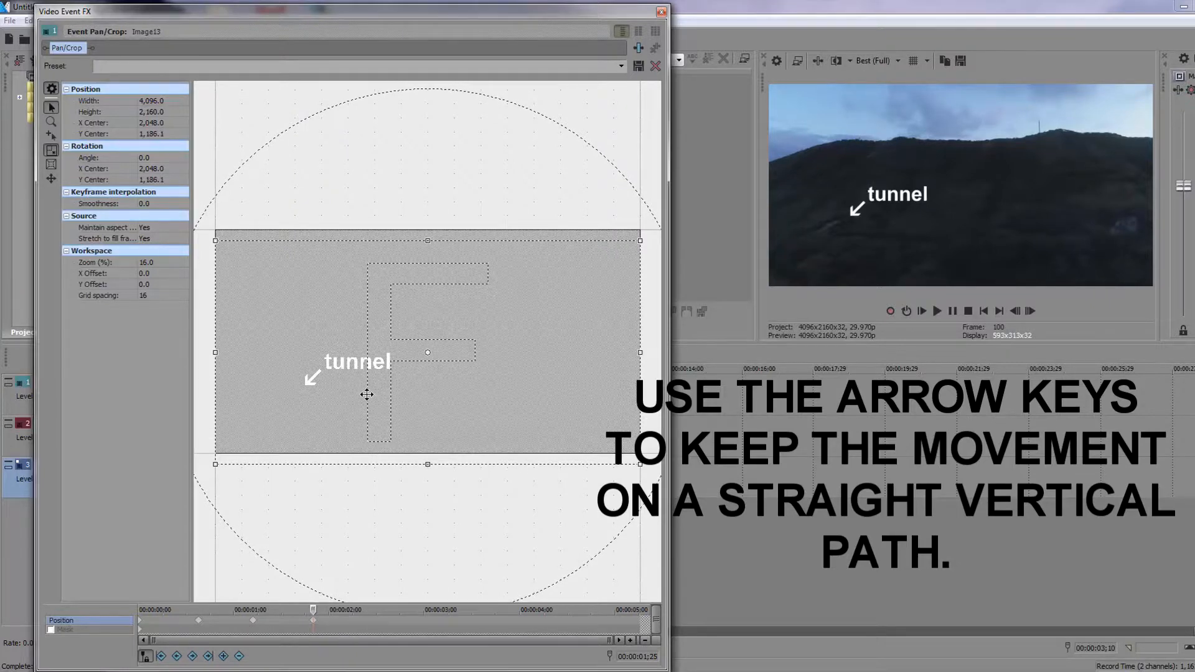
{"action": "key", "text": "Down"}
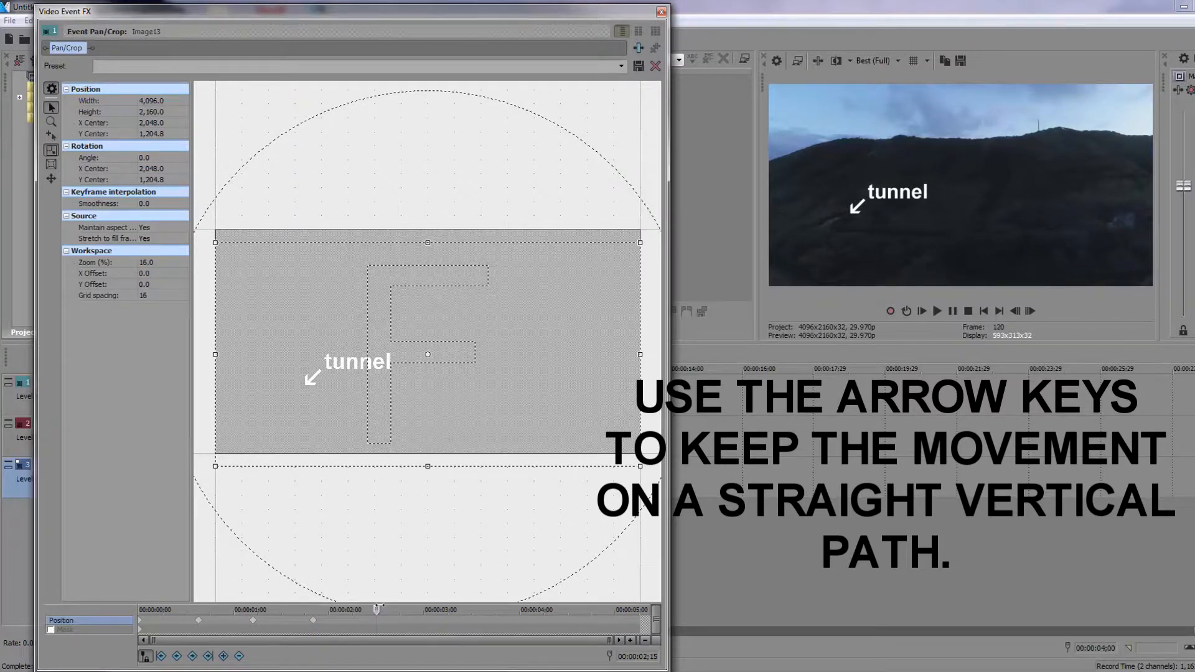
Add a position keyframe at 00:00:02;15 with the frame nudged straight down to a Y center of 1,242.3.
{"action": "key", "text": "Down"}
{"action": "key", "text": "Down"}
{"action": "key", "text": "Down"}
{"action": "key", "text": "Down"}
{"action": "key", "text": "Down"}
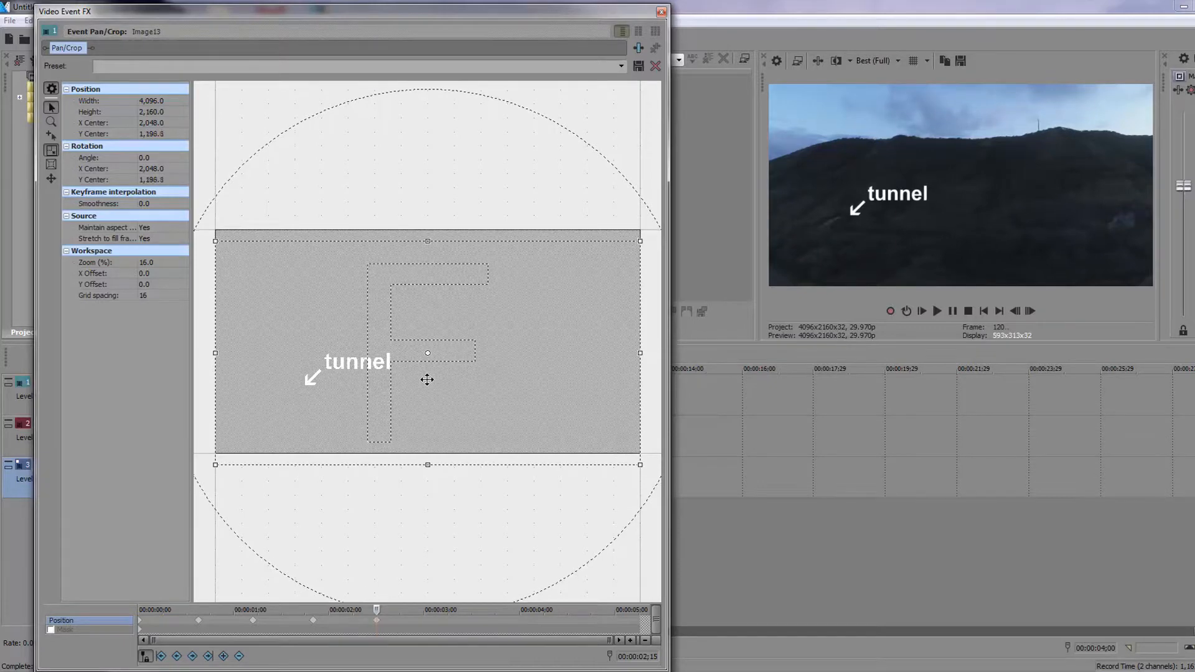
{"action": "key", "text": "Down"}
Add a position keyframe at 00:00:03;01 with the frame nudged straight down to a Y center of 1,267.2.
{"action": "left_click", "coordinate": [429, 625]}
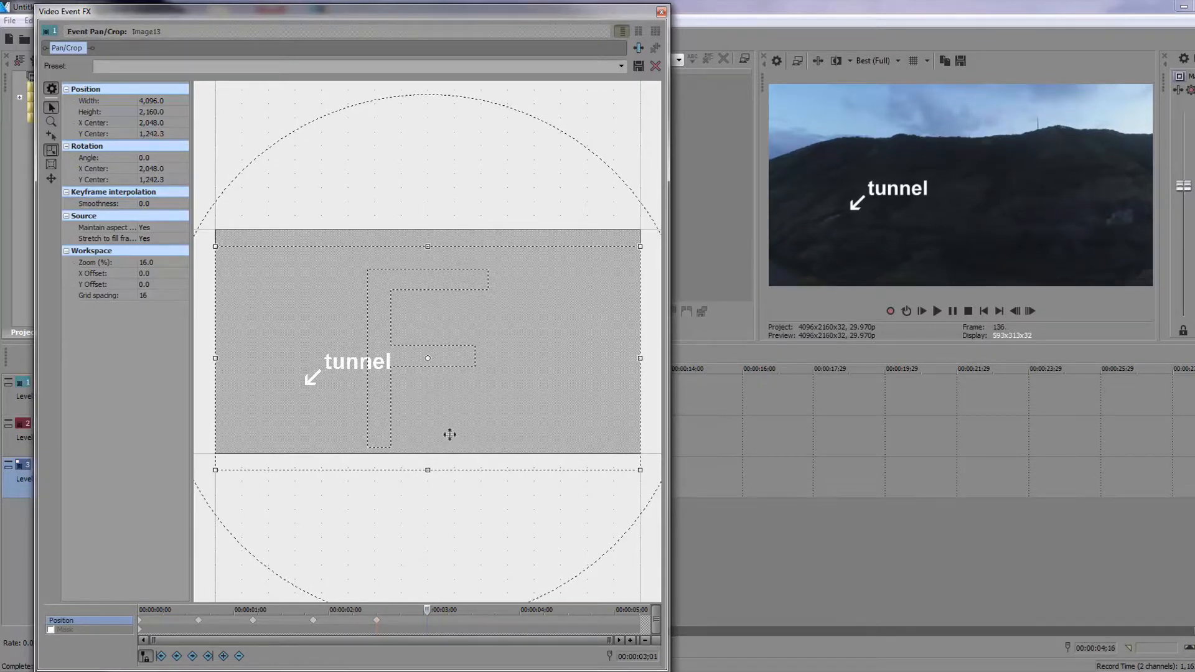
{"action": "key", "text": "Down"}
{"action": "key", "text": "Down"}
{"action": "key", "text": "Down"}
{"action": "key", "text": "Down"}
Add a position keyframe at 00:00:03;16 with the frame nudged straight down to a Y center of 1,298.4.
{"action": "left_click", "coordinate": [476, 626]}
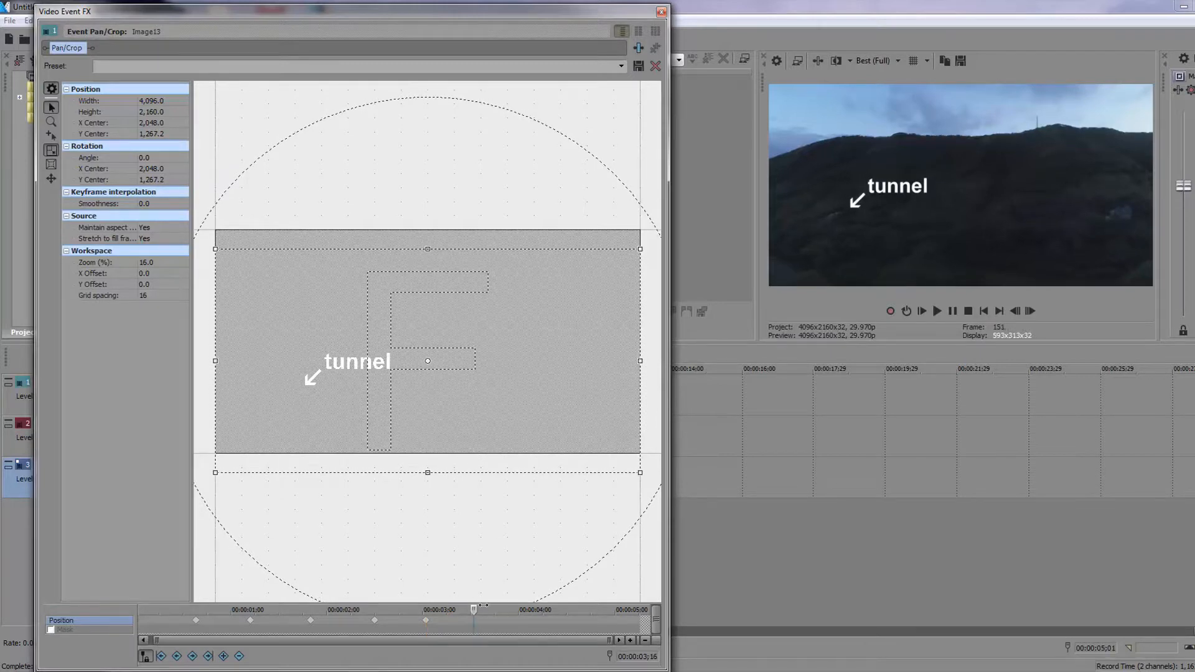
{"action": "key", "text": "Down"}
{"action": "key", "text": "Down"}
{"action": "key", "text": "Down"}
{"action": "key", "text": "Down"}
{"action": "key", "text": "Down"}
Add a position keyframe at 00:00:04;01 with the frame nudged straight down to a Y center of 1,323.4.
{"action": "left_click", "coordinate": [523, 624]}
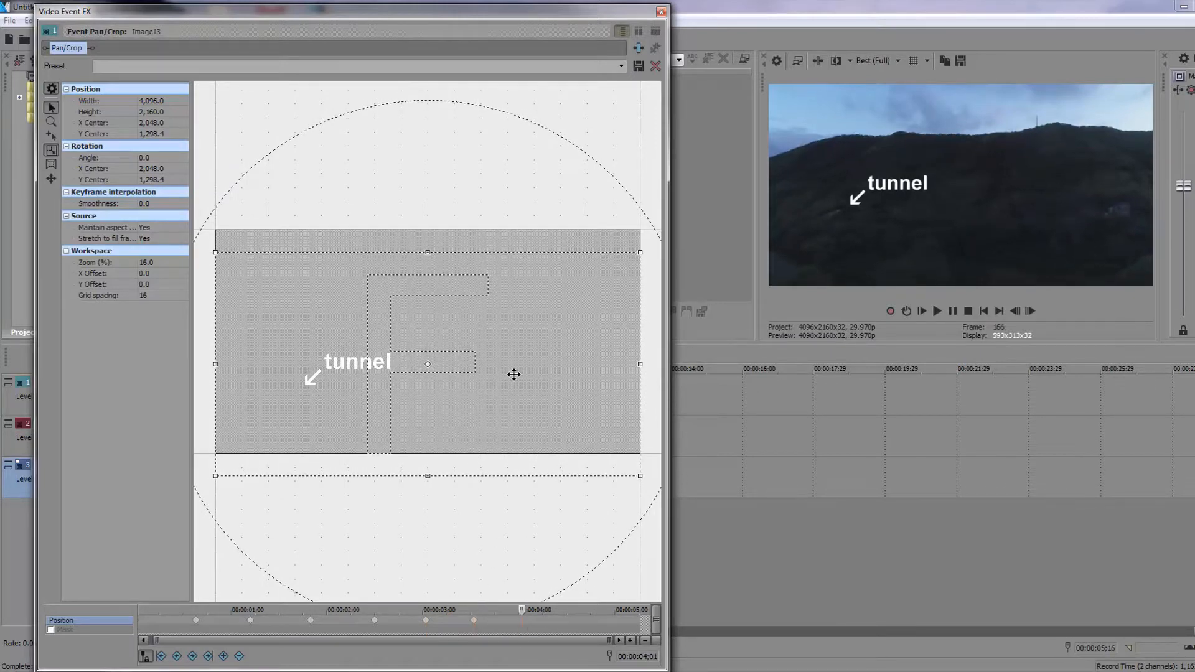
{"action": "key", "text": "Down"}
{"action": "key", "text": "Down"}
{"action": "key", "text": "Down"}
{"action": "key", "text": "Down"}
Add a position keyframe at 00:00:04;19 with the frame nudged straight down to a Y center of 1,348.3.
{"action": "left_click", "coordinate": [580, 625]}
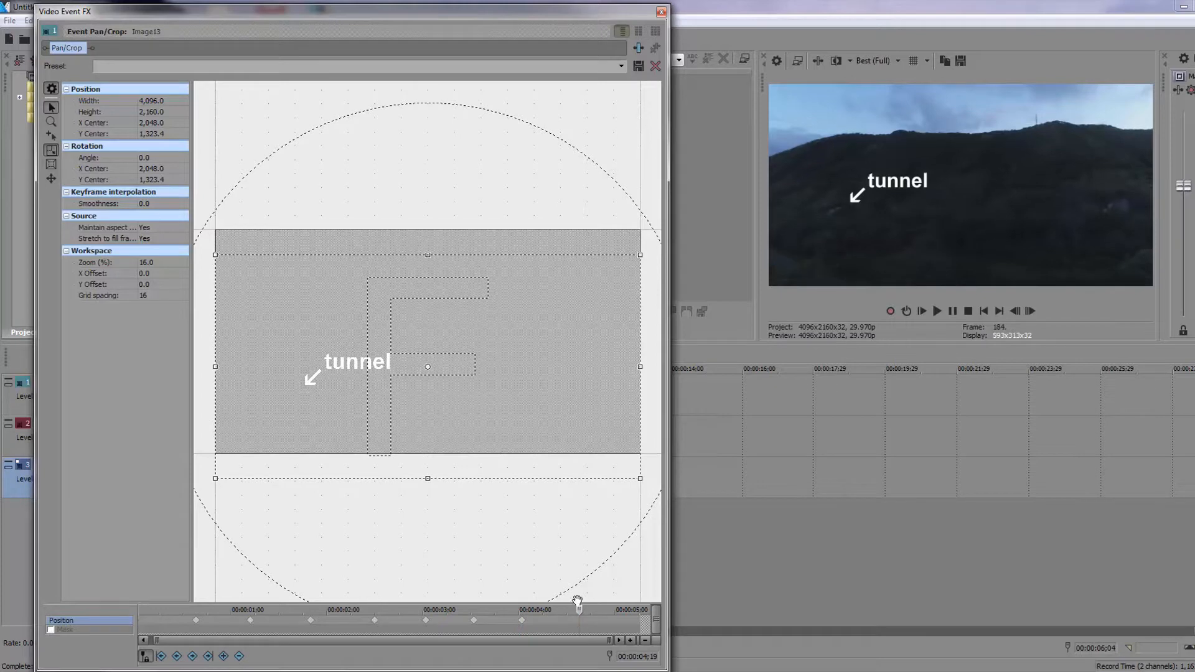
{"action": "key", "text": "Down"}
{"action": "key", "text": "Down"}
{"action": "key", "text": "Down"}
{"action": "key", "text": "Down"}
Add a position keyframe at 00:00:05;06 with the frame nudged straight down to a Y center of 1,373.3.
{"action": "left_click", "coordinate": [635, 625]}
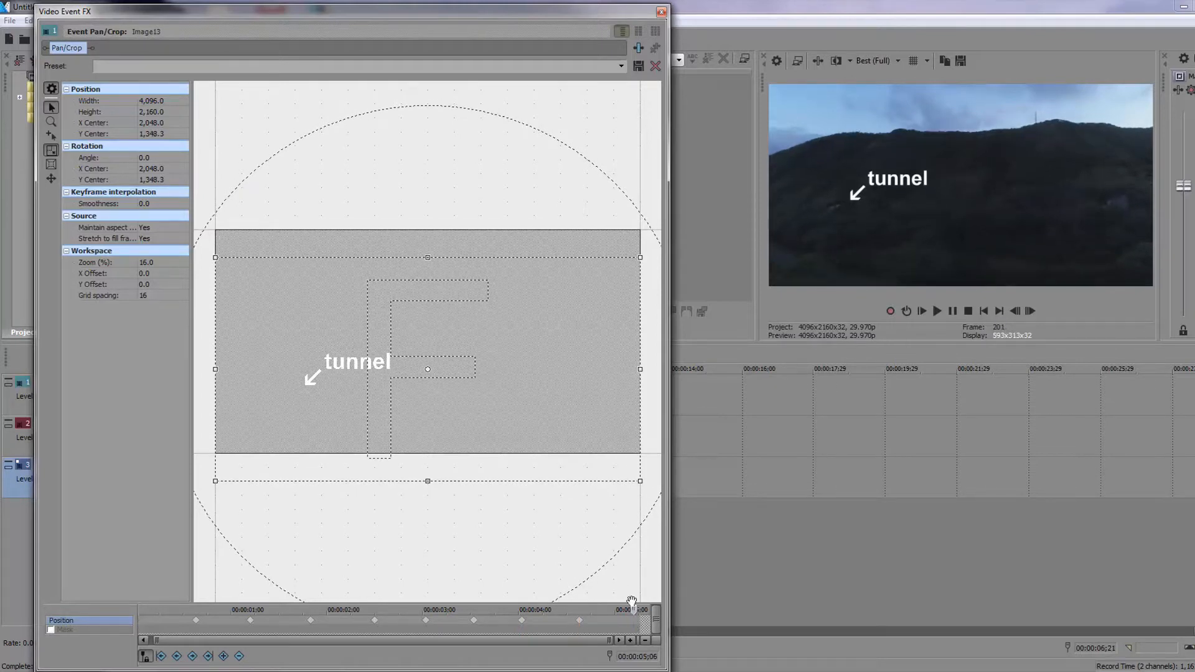
{"action": "key", "text": "Down"}
{"action": "key", "text": "Down"}
{"action": "key", "text": "Down"}
{"action": "key", "text": "Down"}
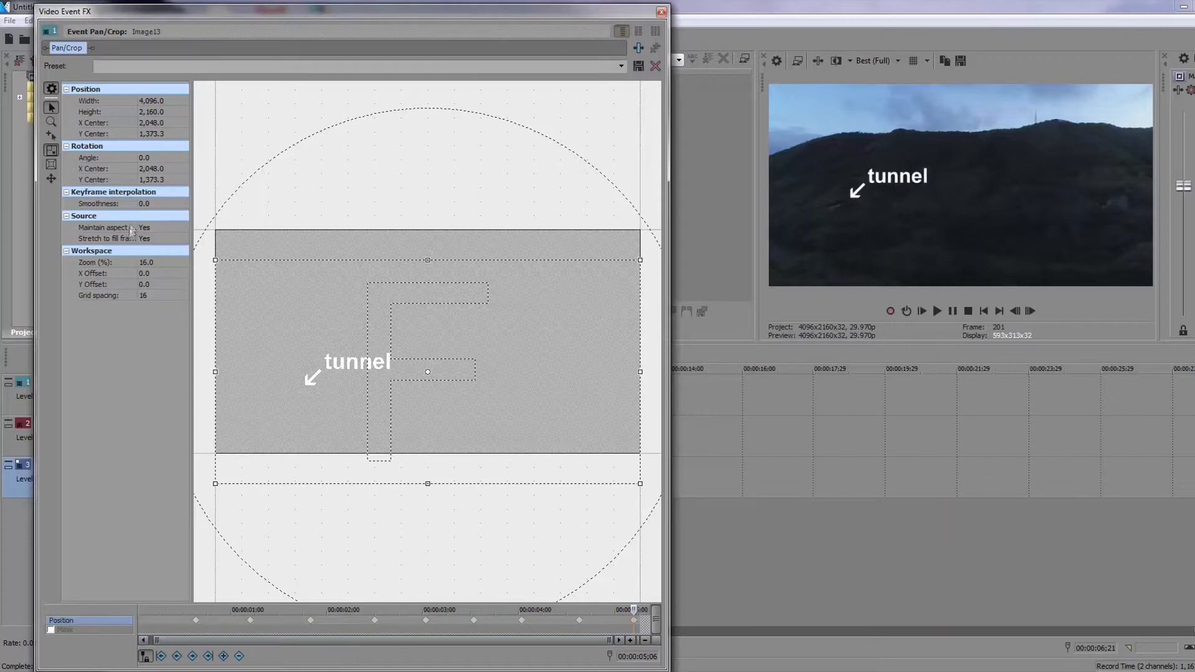
Set the keyframe interpolation smoothness of the last position keyframe to 100.0 and close the Pan/Crop window.
{"action": "left_click", "coordinate": [152, 205]}
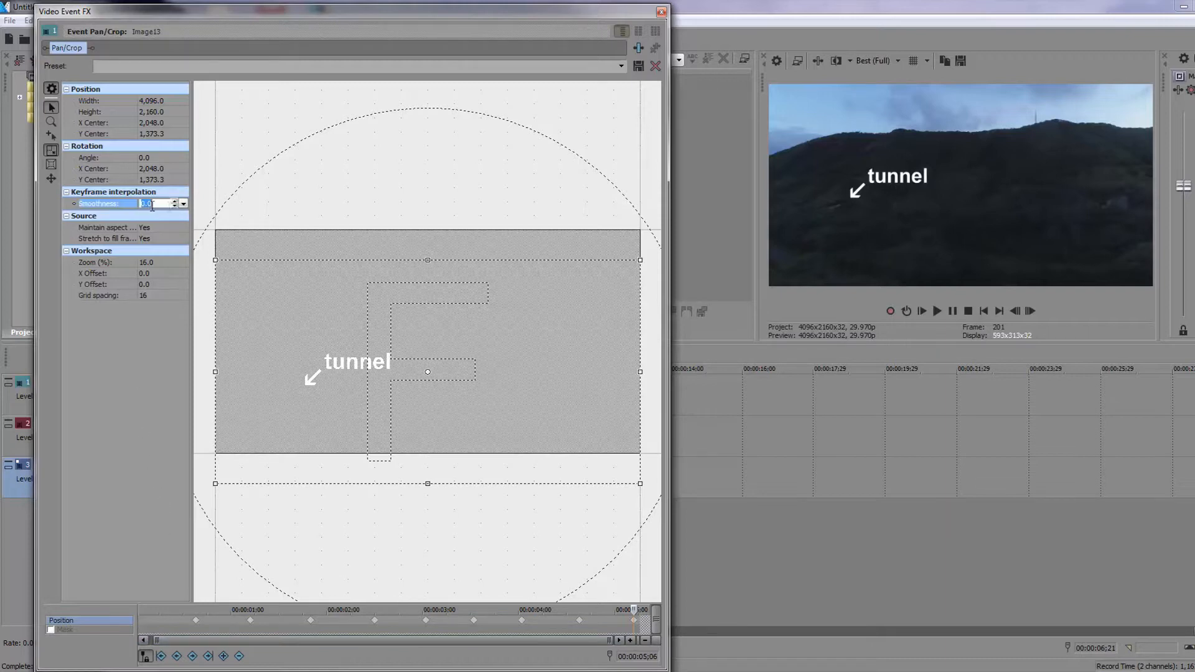
{"action": "left_click", "coordinate": [183, 204]}
{"action": "left_click_drag", "start_coordinate": [144, 214], "coordinate": [195, 221]}
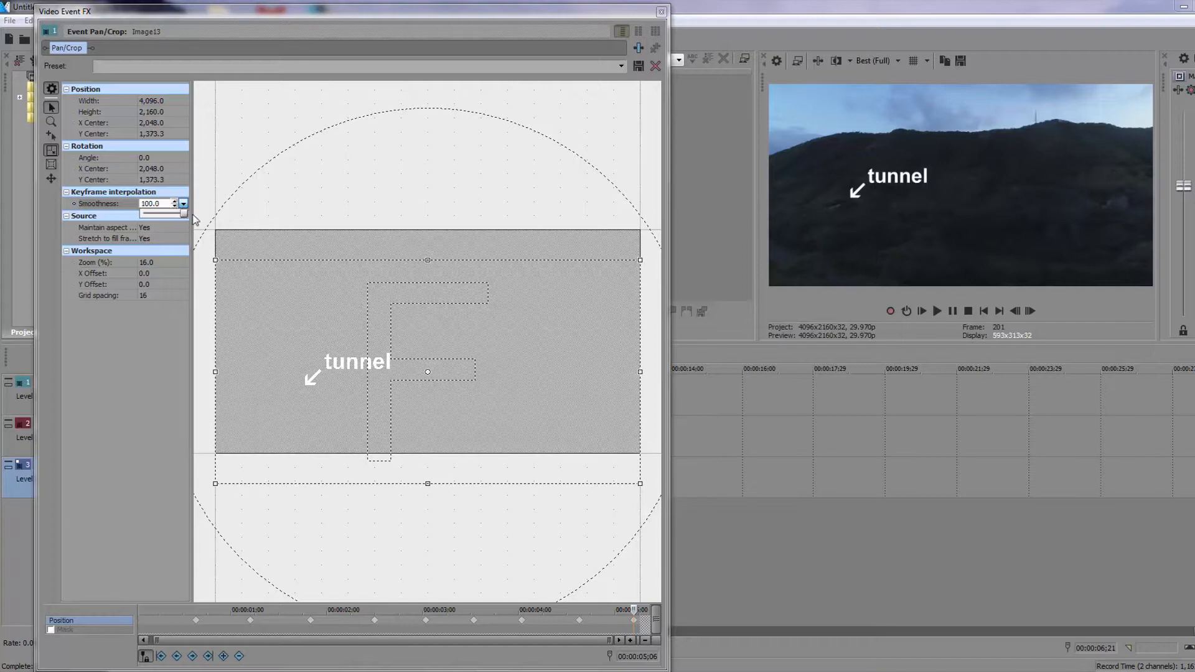
{"action": "left_click", "coordinate": [662, 13]}
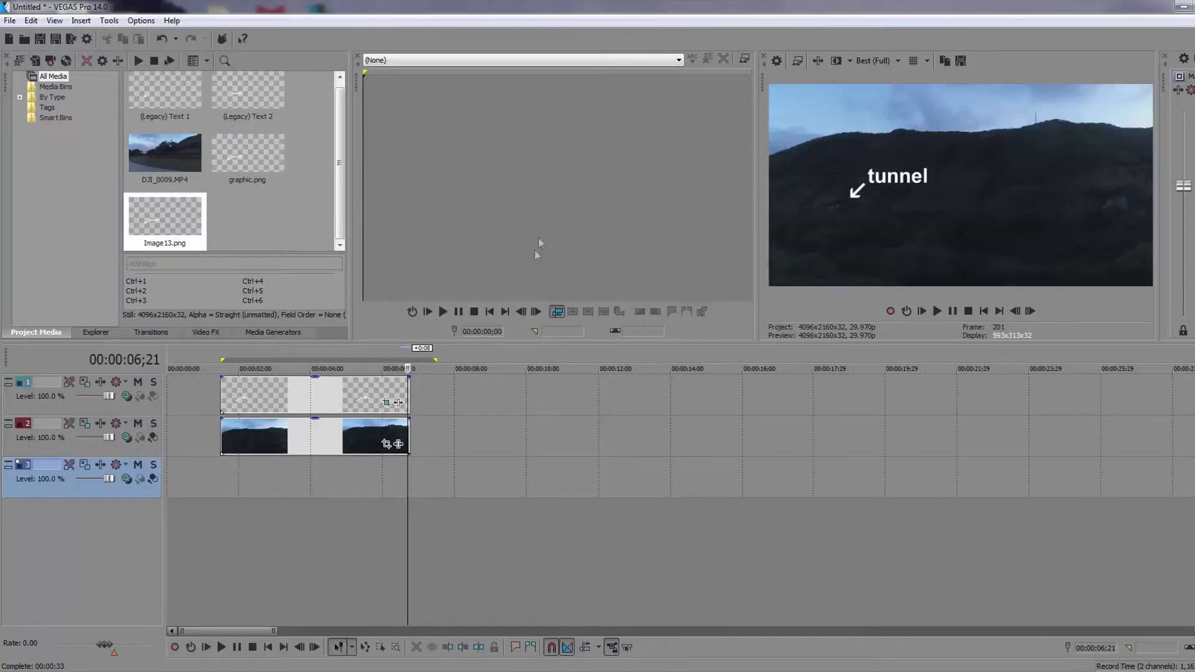
Shorten the timeline's loop region so that it ends together with the two clips.
{"action": "left_click_drag", "start_coordinate": [437, 359], "coordinate": [409, 359]}
{"action": "left_click", "coordinate": [10, 22]}
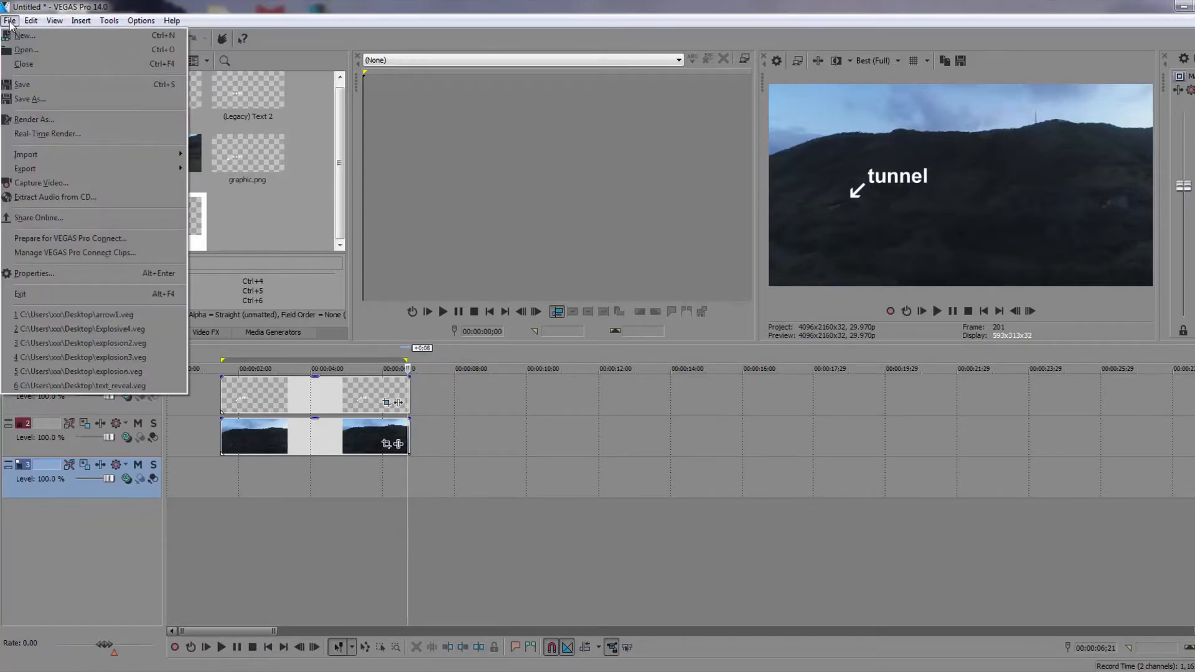
{"action": "left_click", "coordinate": [272, 248]}
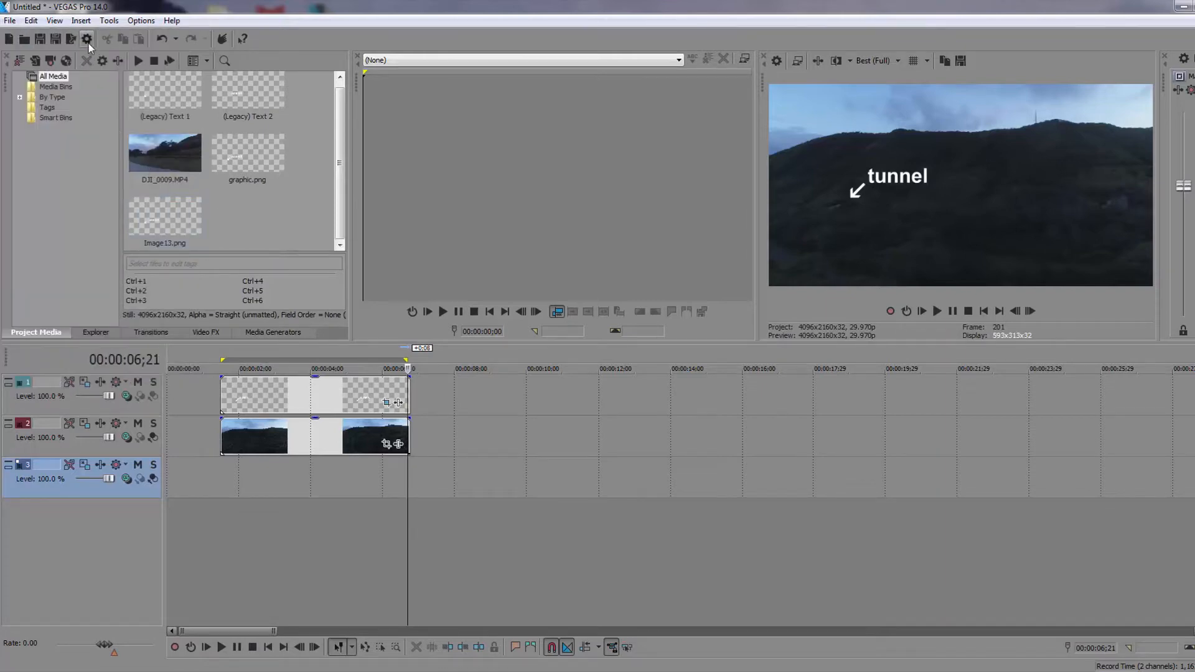
Try full-resolution rendering quality Best and pixel format 32-bit floating point (video levels) in the project properties, and close them without applying.
{"action": "left_click", "coordinate": [88, 41]}
{"action": "left_click", "coordinate": [742, 336]}
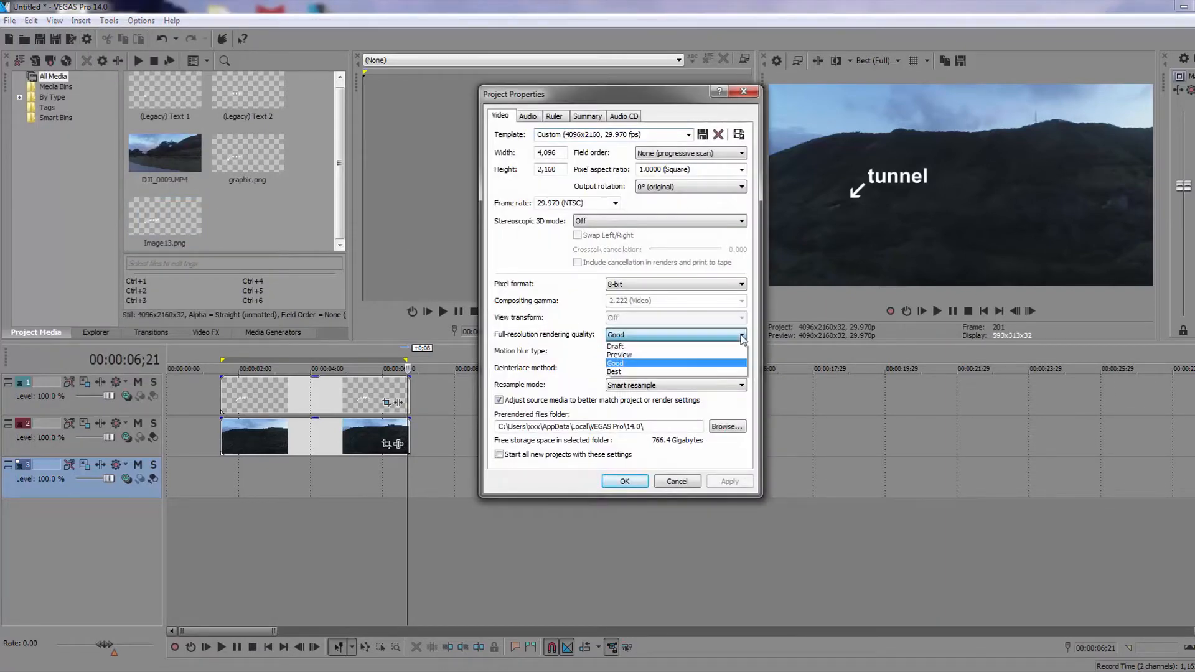
{"action": "left_click", "coordinate": [677, 371]}
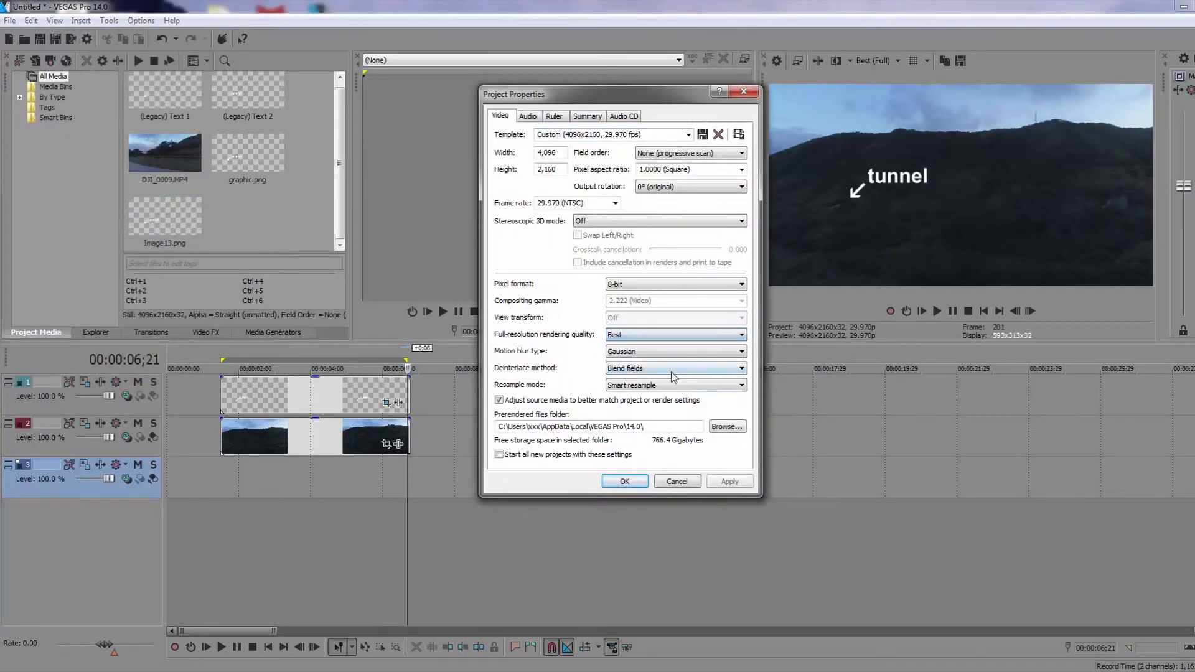
{"action": "left_click", "coordinate": [742, 285]}
{"action": "left_click", "coordinate": [710, 303]}
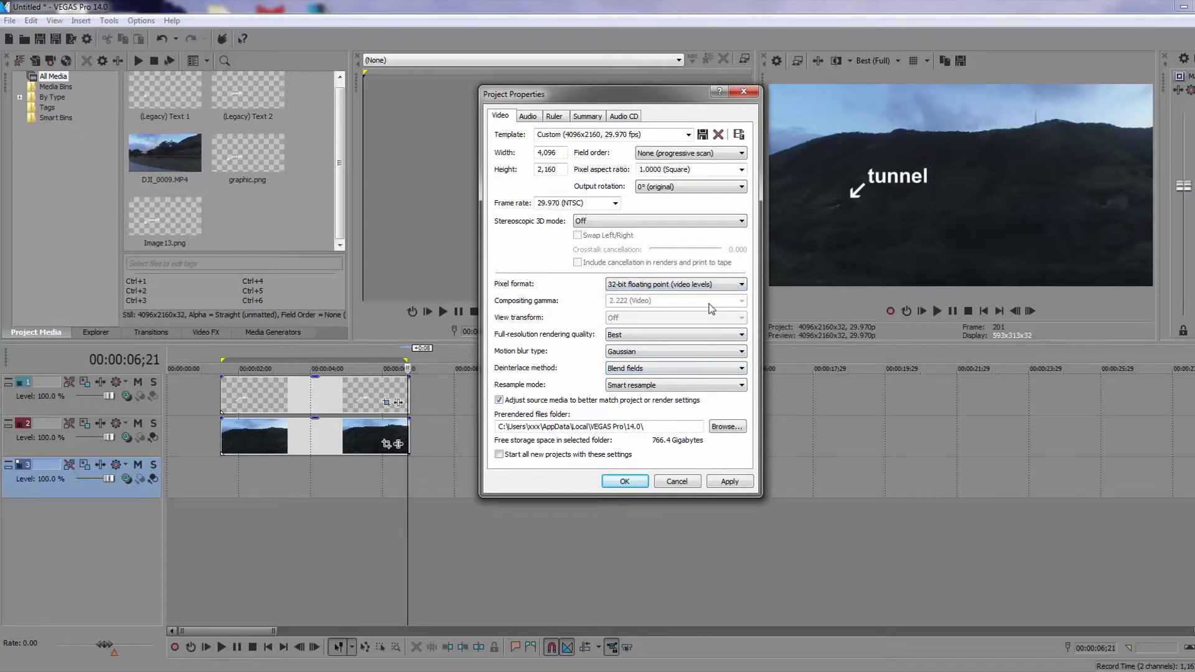
{"action": "left_click", "coordinate": [747, 93]}
Open the event effects of the drone footage clip.
{"action": "left_click", "coordinate": [399, 444]}
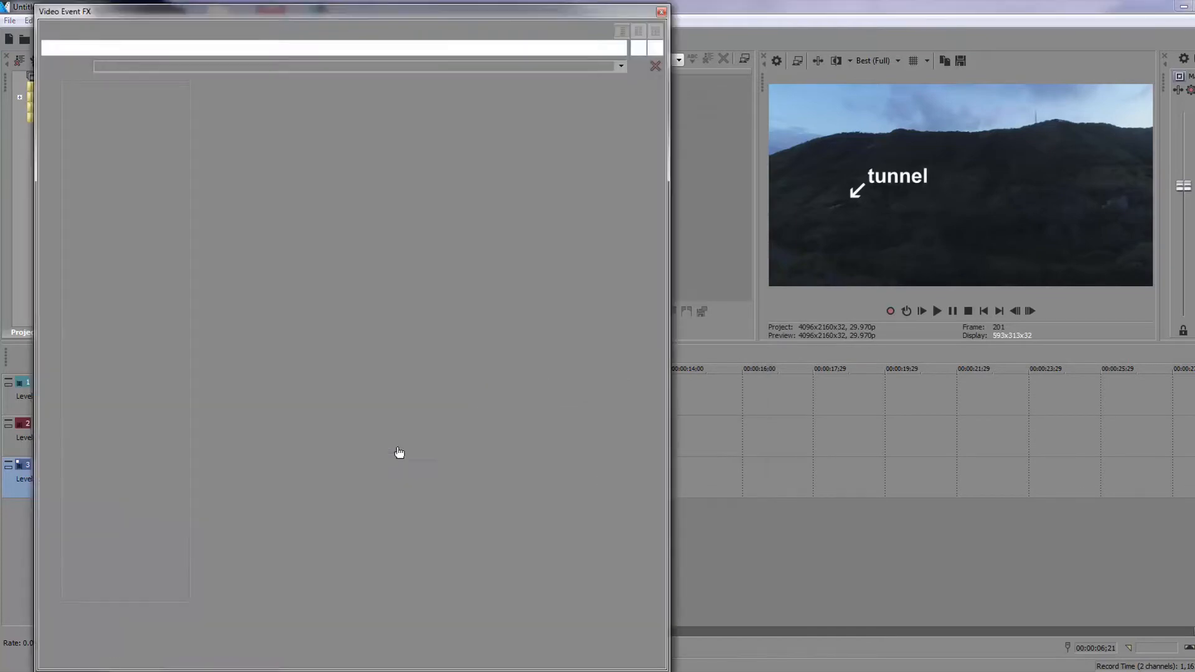